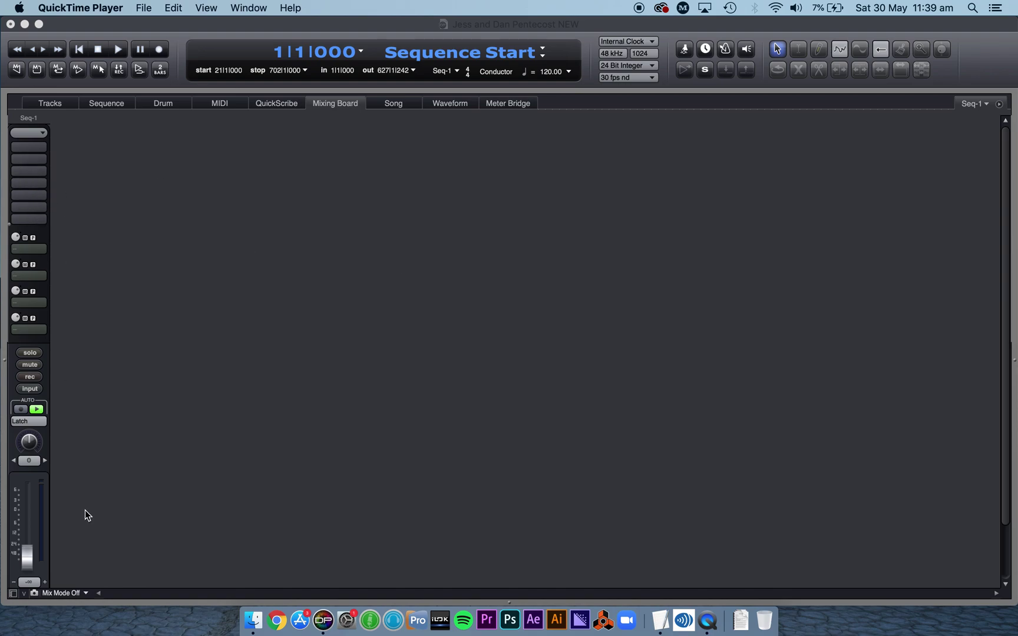
# Set the Vocal fader to 0.00 dB and hide the Sends section of its channel strip
pyautogui.click(29, 561)
pyautogui.moveTo(30, 533); pyautogui.dragTo(28, 558)
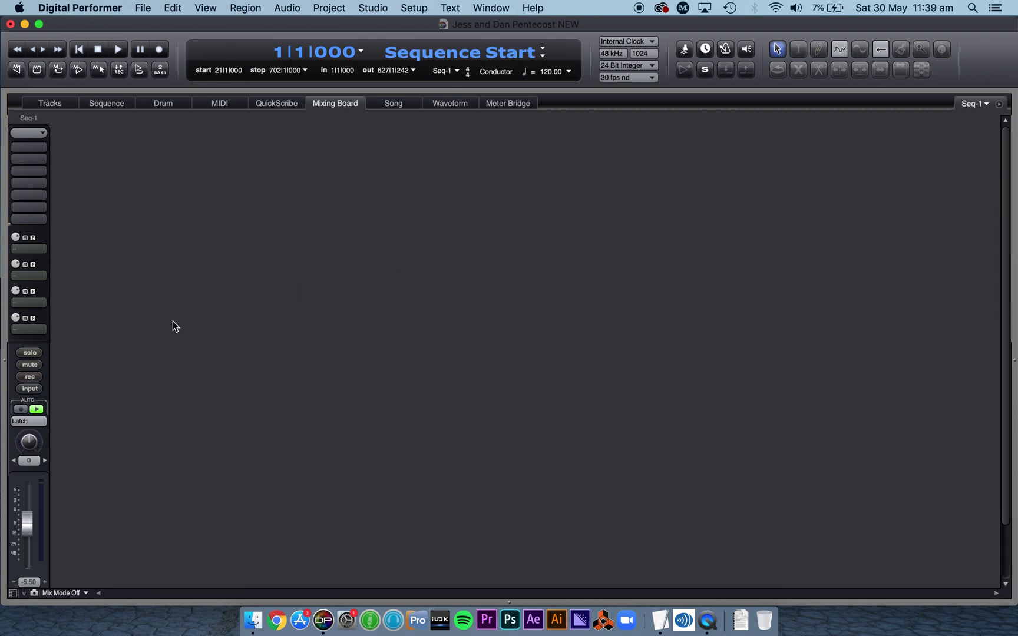
pyautogui.scroll(-3, 173, 322)
pyautogui.scroll(2, 183, 325)
pyautogui.scroll(-2, 191, 330)
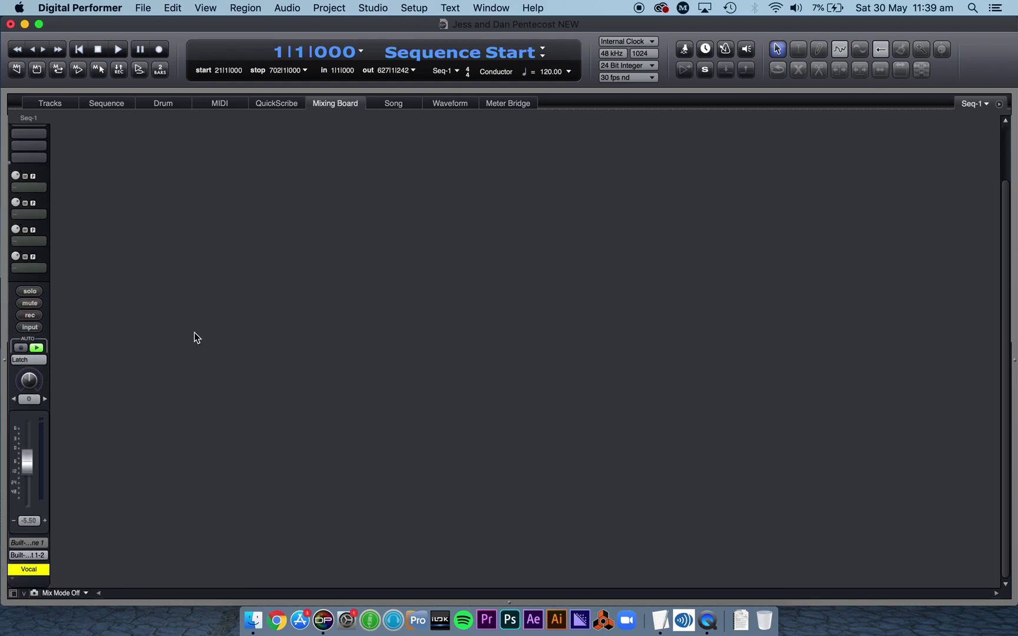
pyautogui.scroll(2, 167, 455)
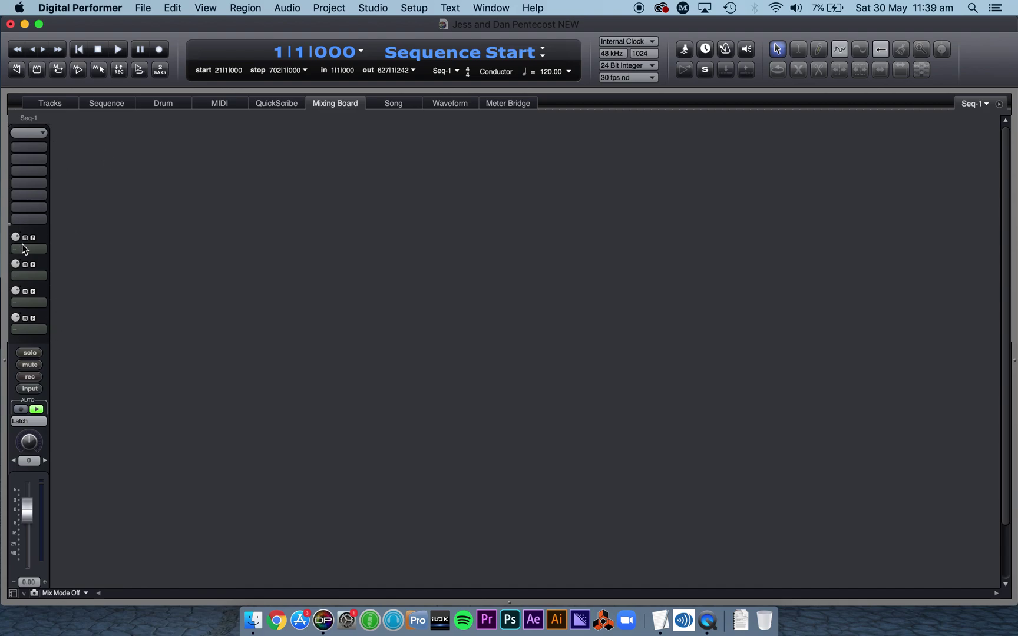
pyautogui.click(1002, 109)
pyautogui.click(983, 114)
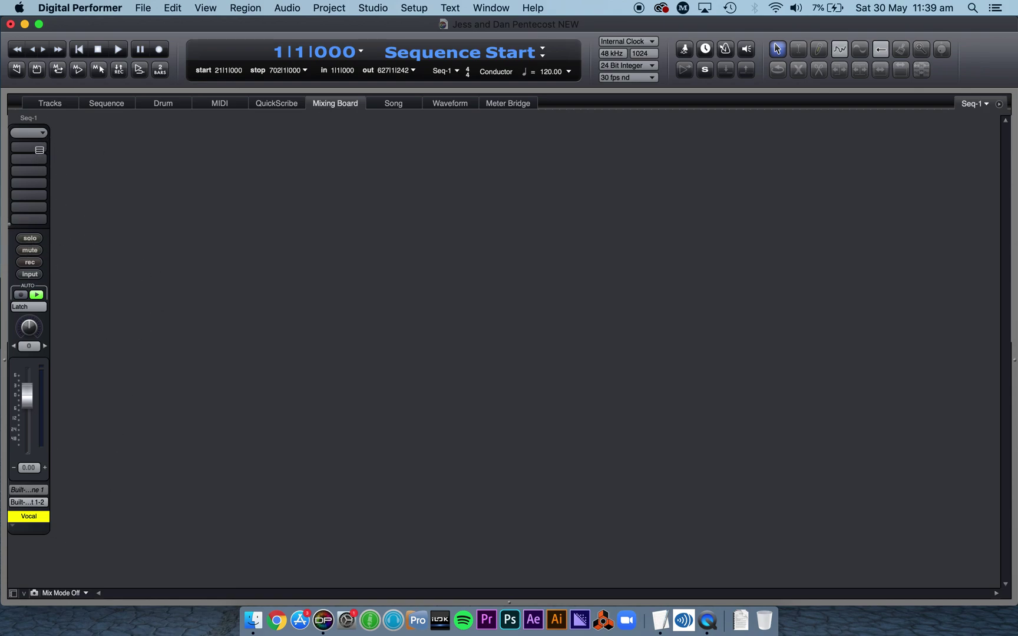
# Put Auto-Tune 8.1 on Vocal insert A, set to Alto/Tenor, D Major, retune speed 42
pyautogui.click(39, 150)
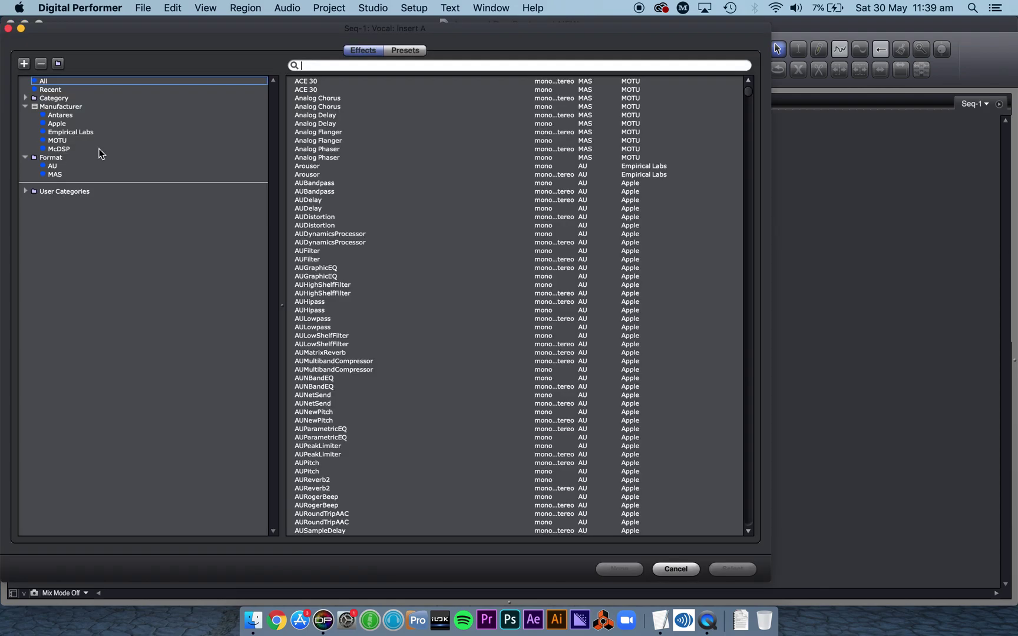
pyautogui.write('au')
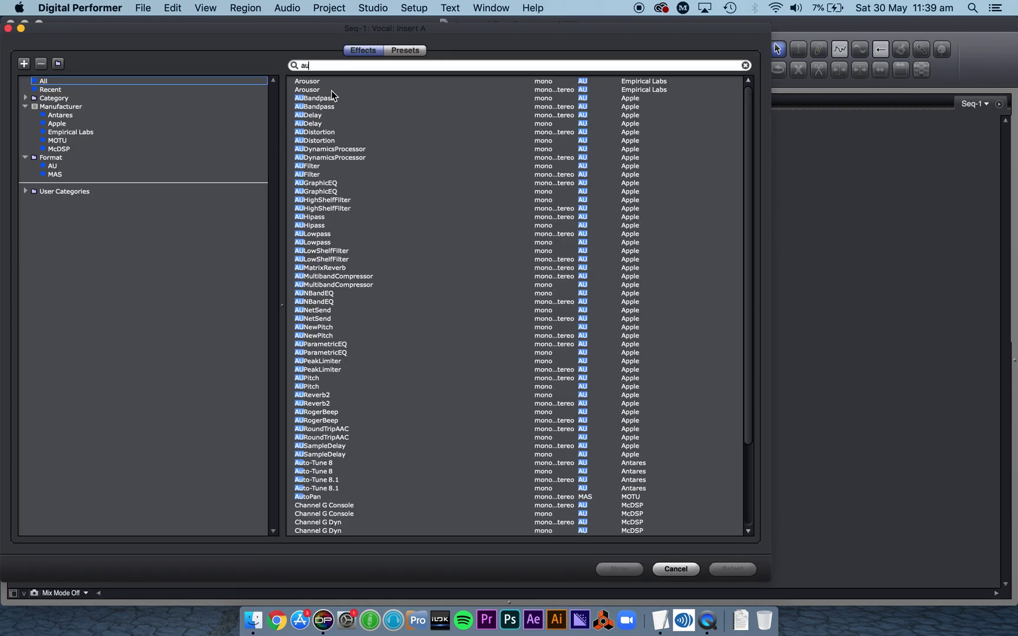
pyautogui.write('to')
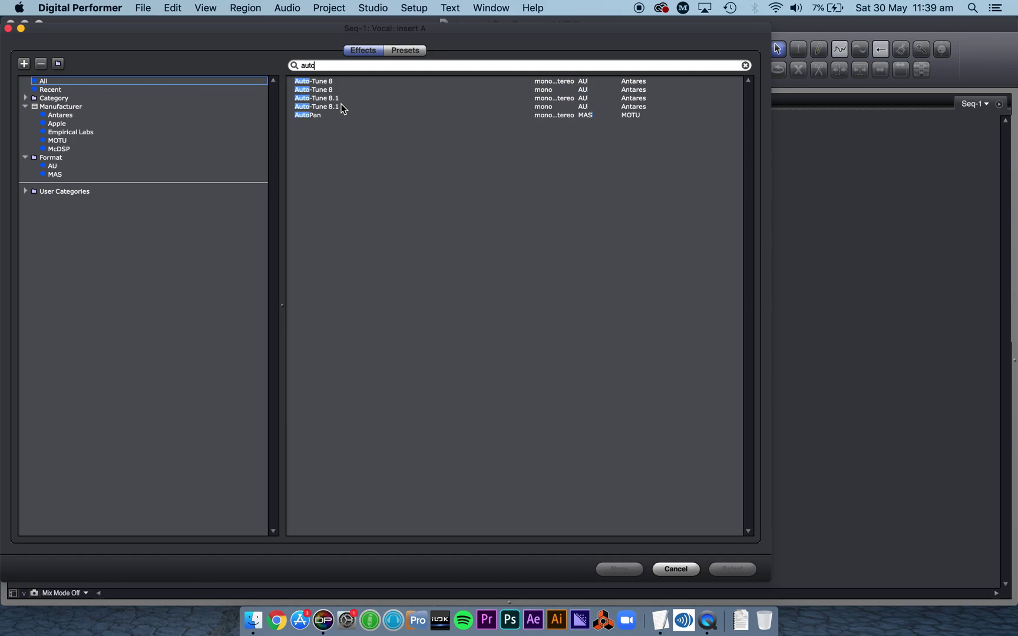
pyautogui.doubleClick(343, 108)
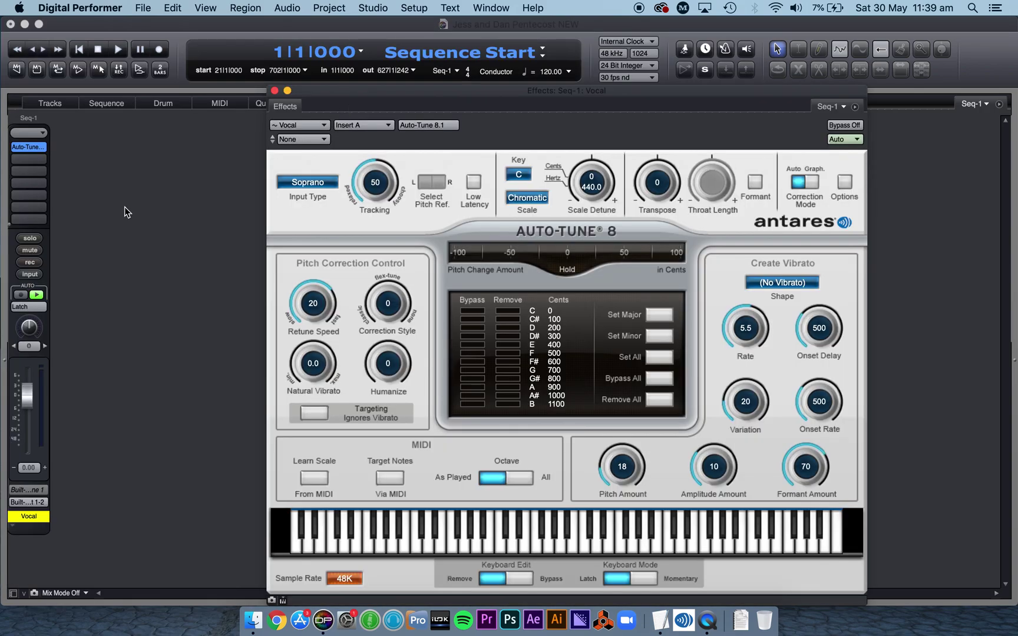
pyautogui.click(318, 185)
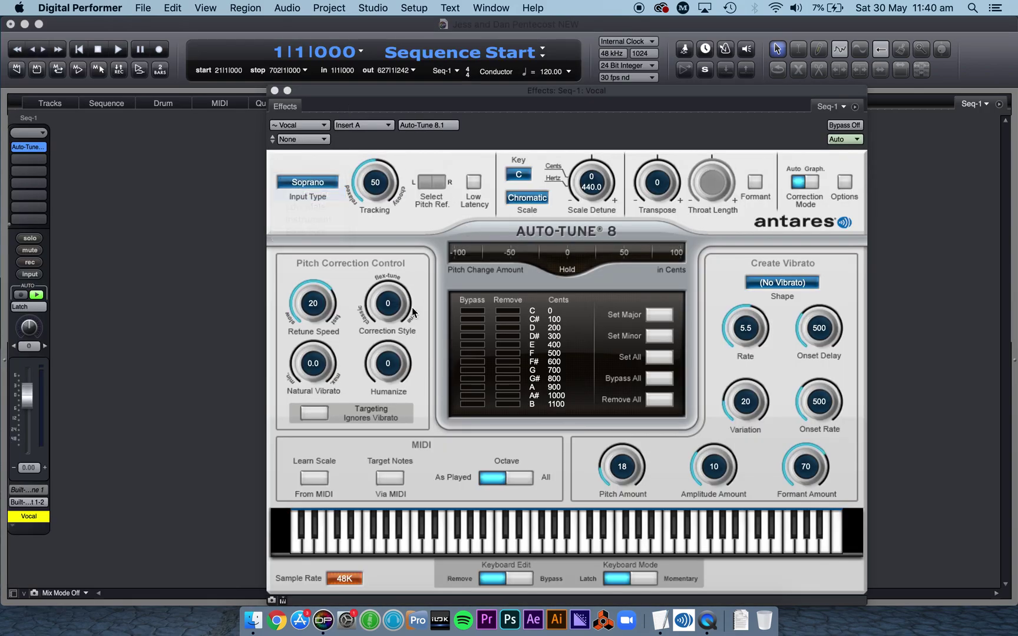
pyautogui.click(519, 177)
pyautogui.click(525, 199)
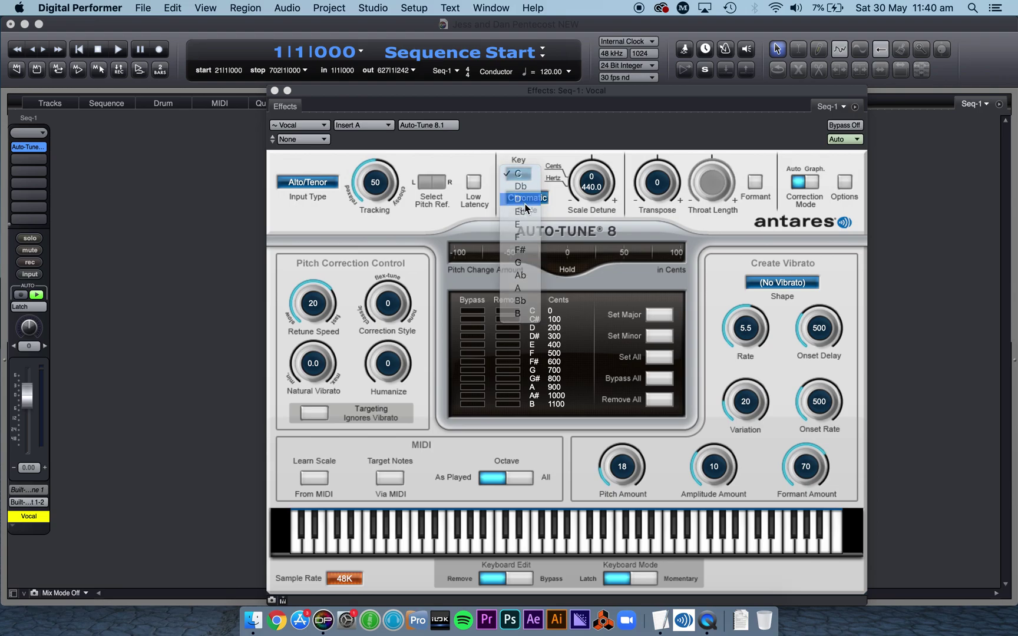
pyautogui.click(526, 171)
pyautogui.moveTo(313, 305)
pyautogui.mouseDown()
pyautogui.moveTo(307, 327)
pyautogui.moveTo(310, 317)
pyautogui.mouseUp()
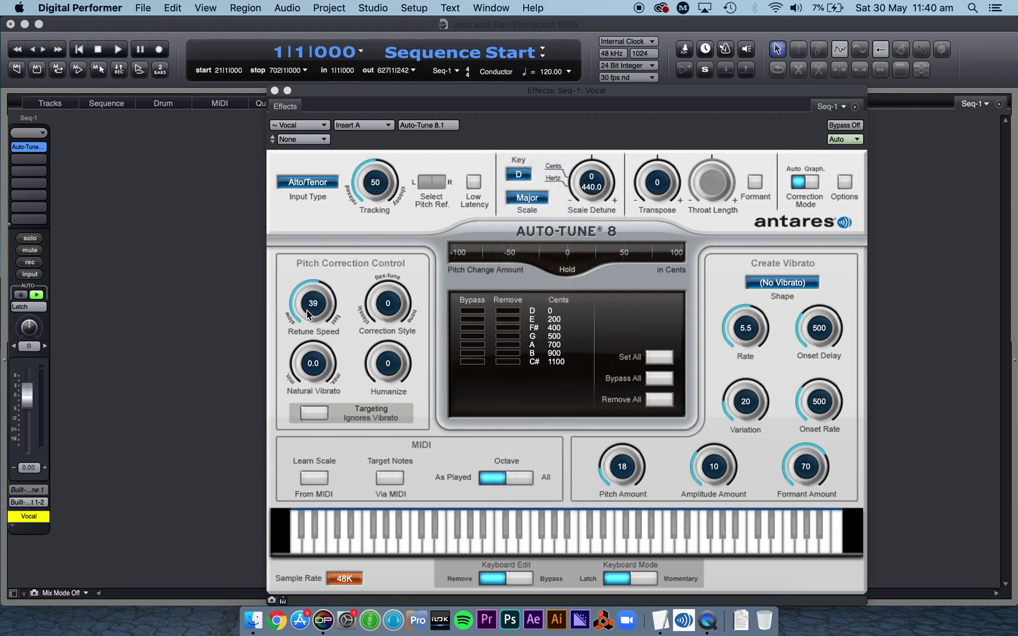
pyautogui.click(274, 91)
# Put the mono Intelligent Noise Gate on Vocal insert B and move its window higher
pyautogui.click(39, 160)
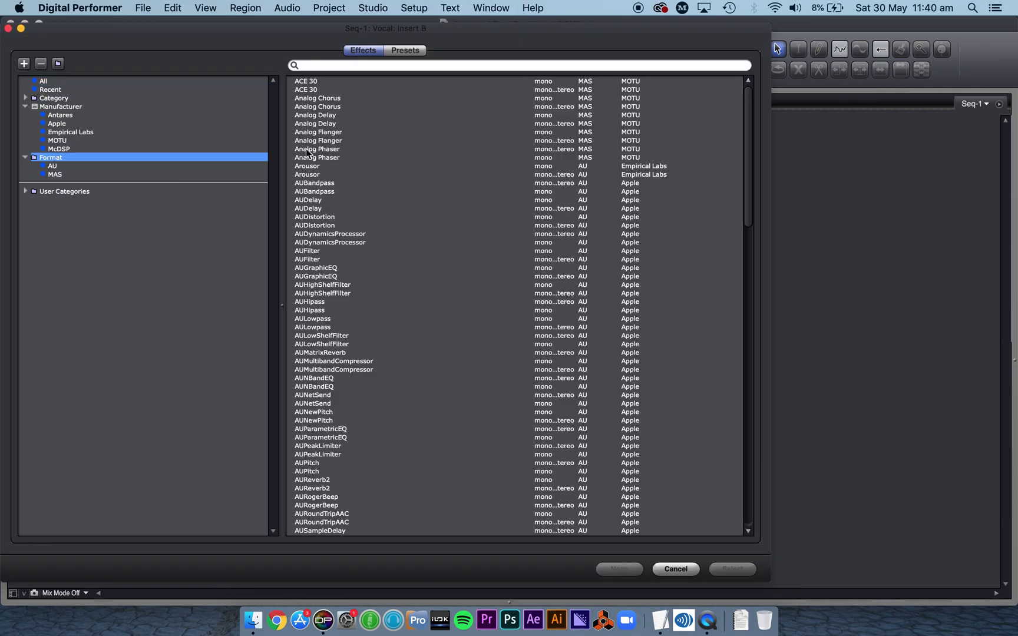
pyautogui.click(323, 68)
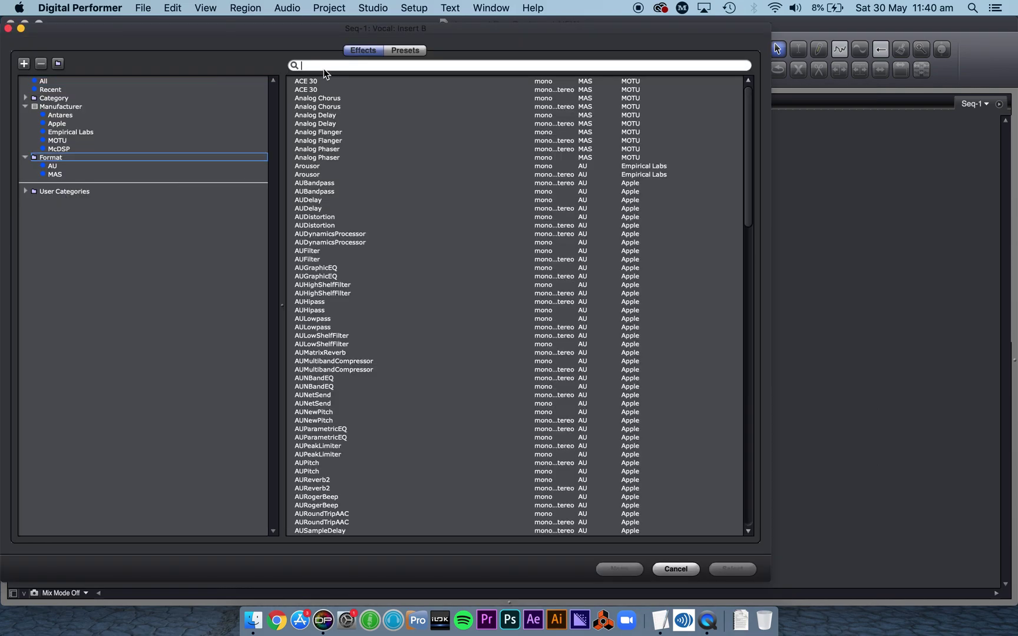
pyautogui.write('gate')
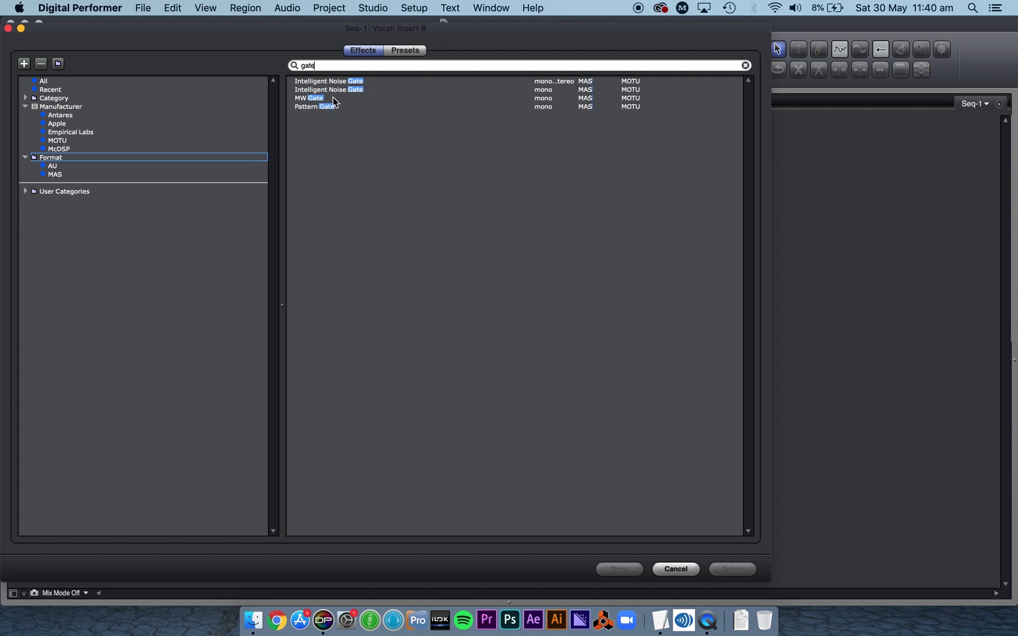
pyautogui.doubleClick(365, 89)
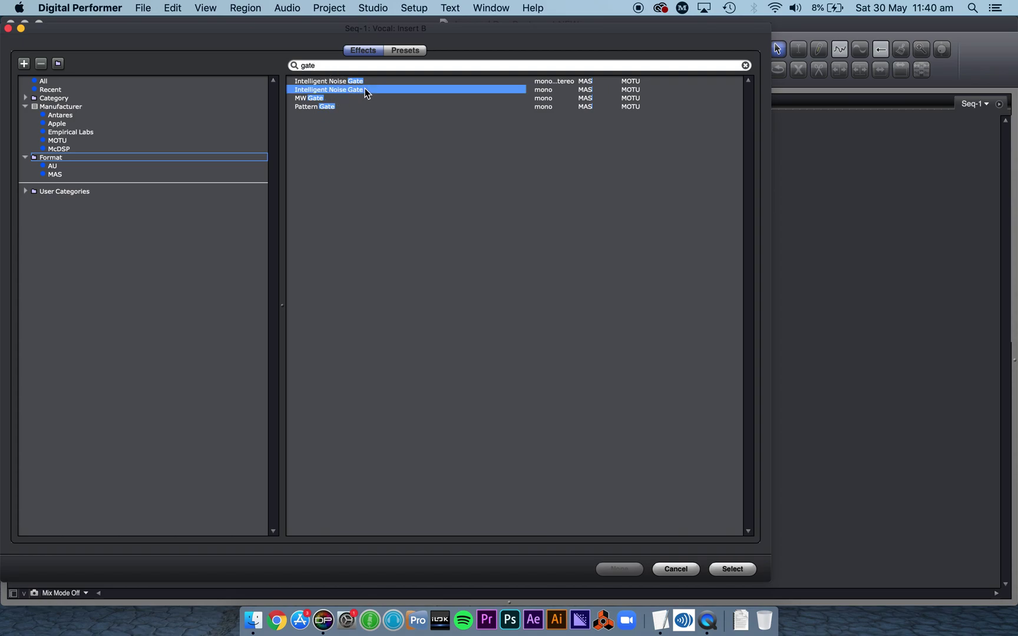
pyautogui.moveTo(328, 283); pyautogui.dragTo(323, 223)
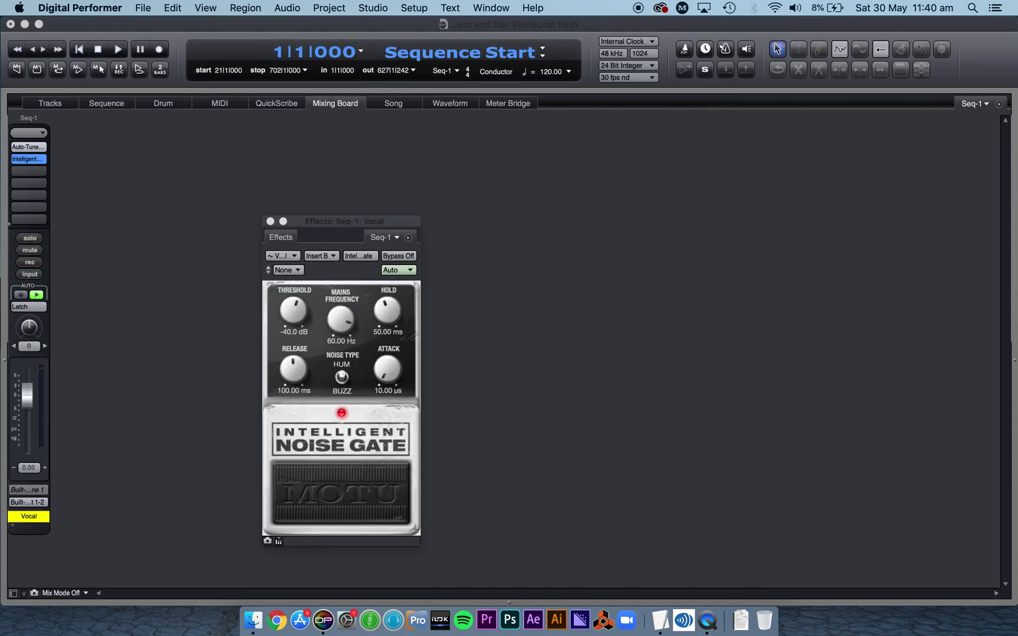
# Load MW Compressor on insert C, close its window, and reopen that slot's effect chooser
pyautogui.click(39, 172)
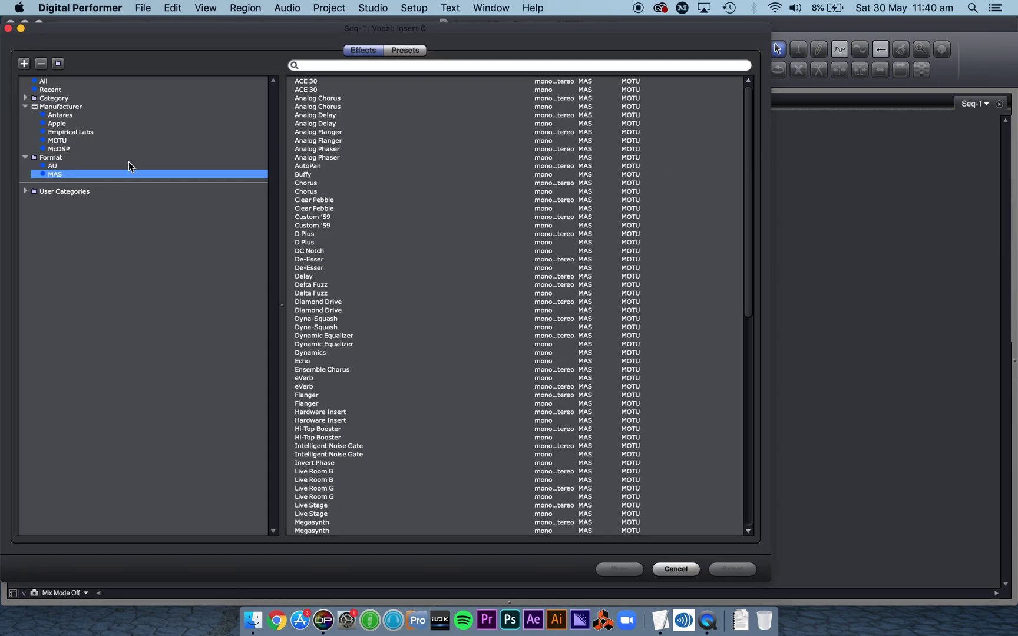
pyautogui.click(329, 66)
pyautogui.write('mw')
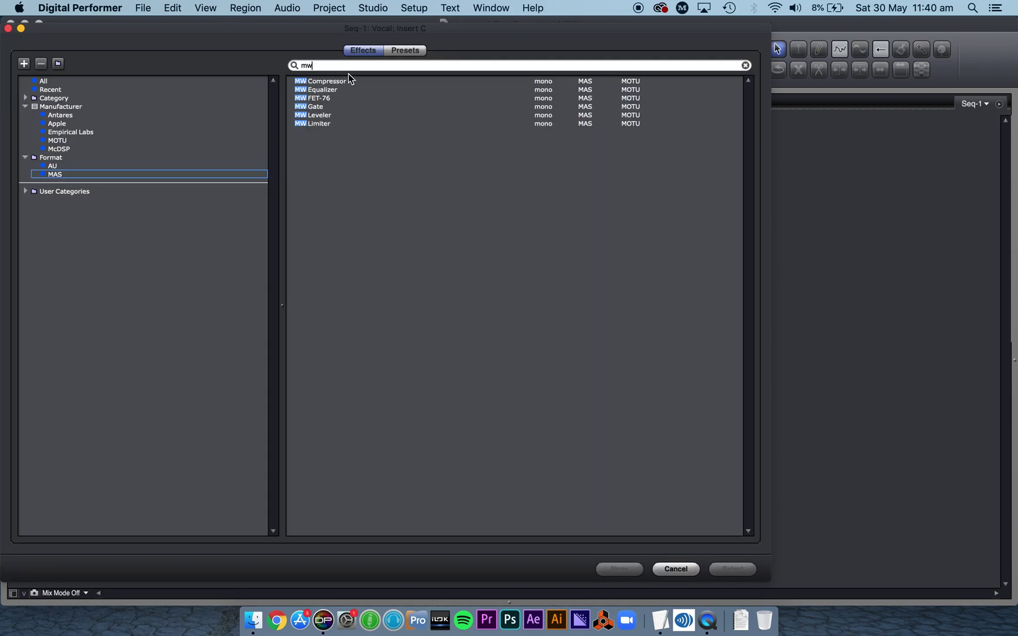
pyautogui.doubleClick(326, 81)
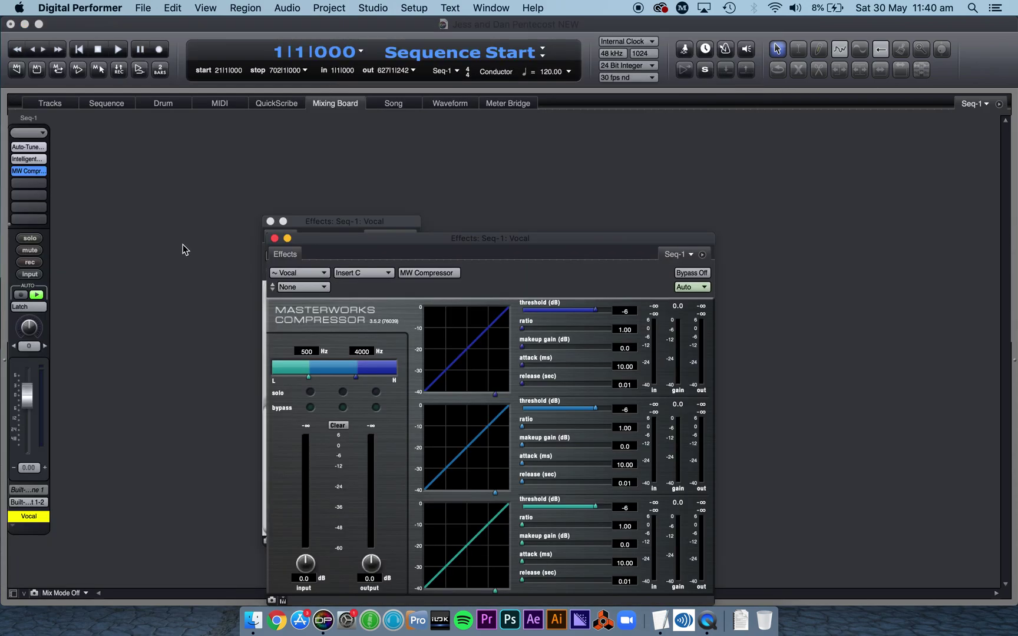
pyautogui.click(275, 238)
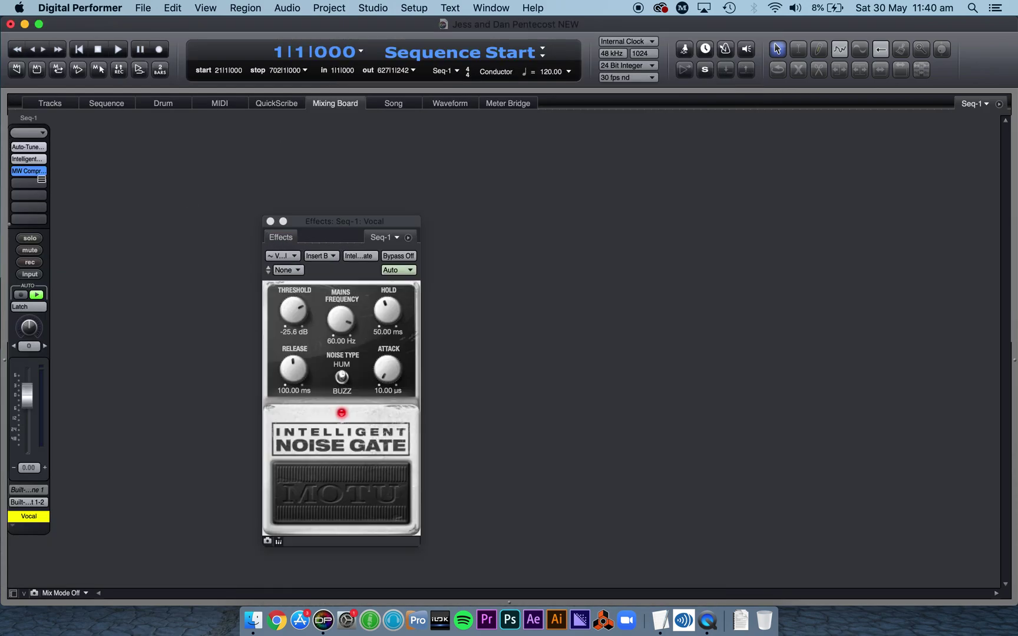
pyautogui.click(39, 172)
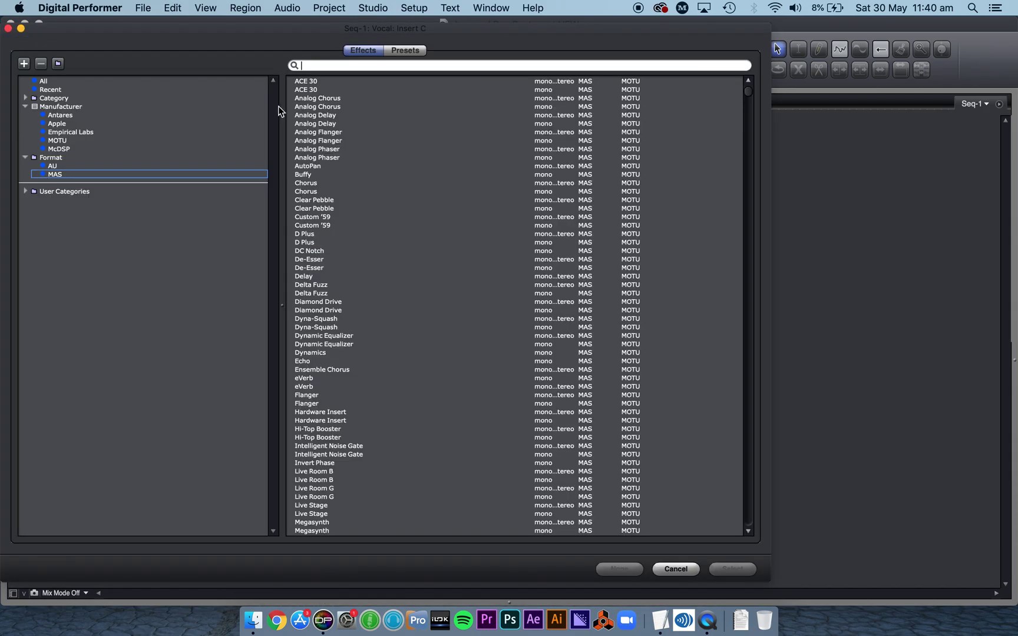
pyautogui.write('aut')
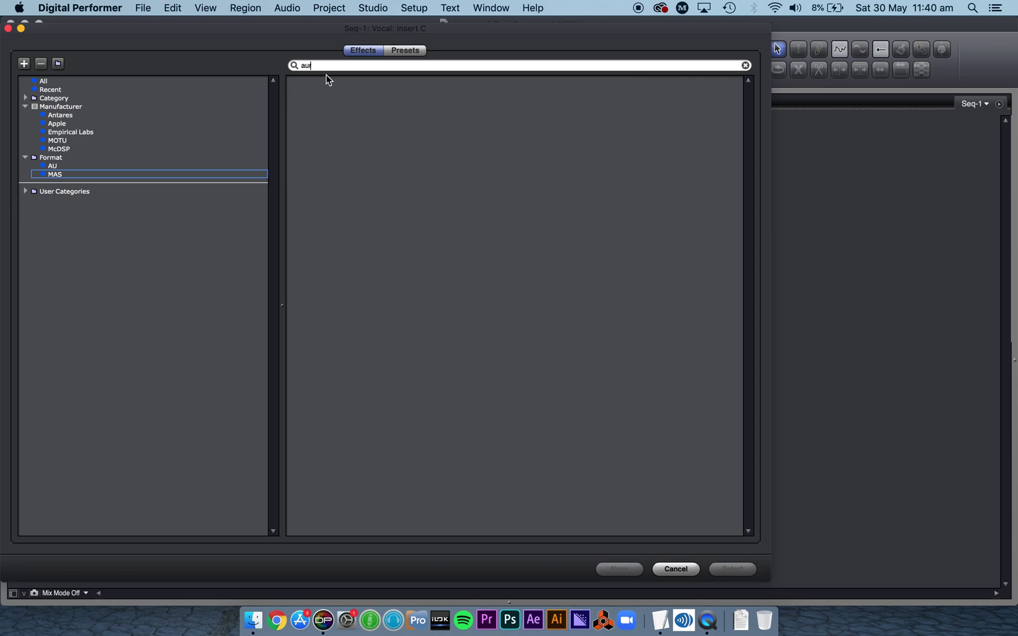
# Replace insert C's effect with Arousor and move its window higher
pyautogui.click(47, 80)
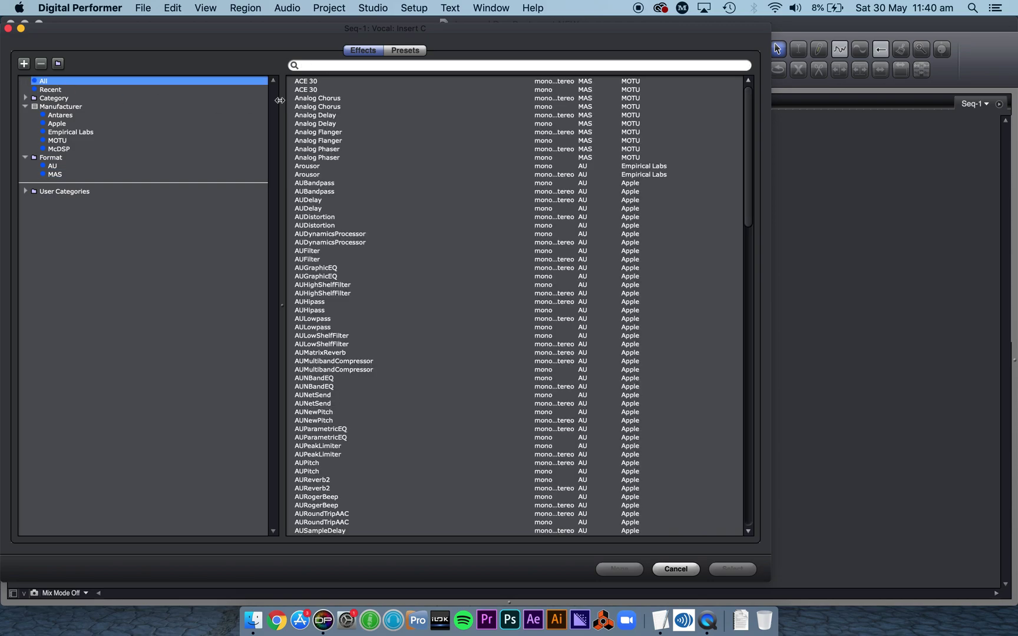
pyautogui.click(345, 67)
pyautogui.write('aur')
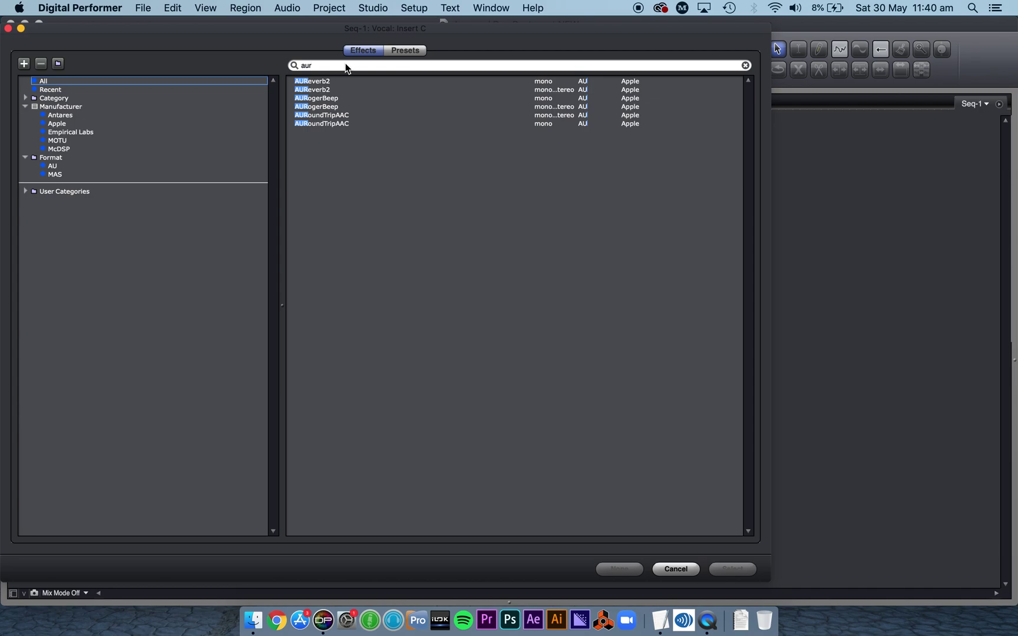
pyautogui.press('BackSpace')
pyautogui.press('BackSpace')
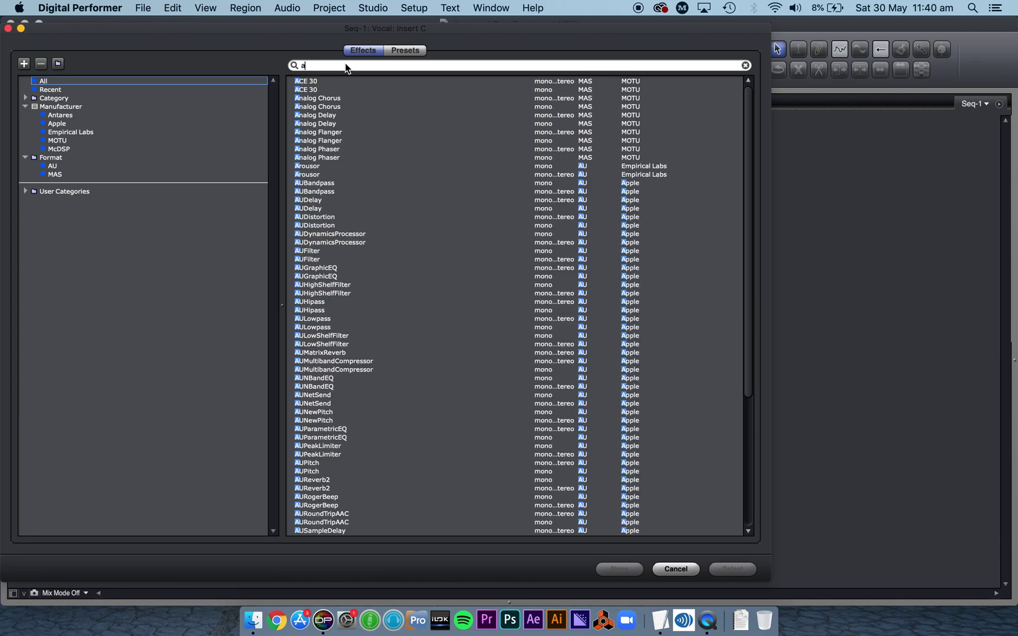
pyautogui.write('r')
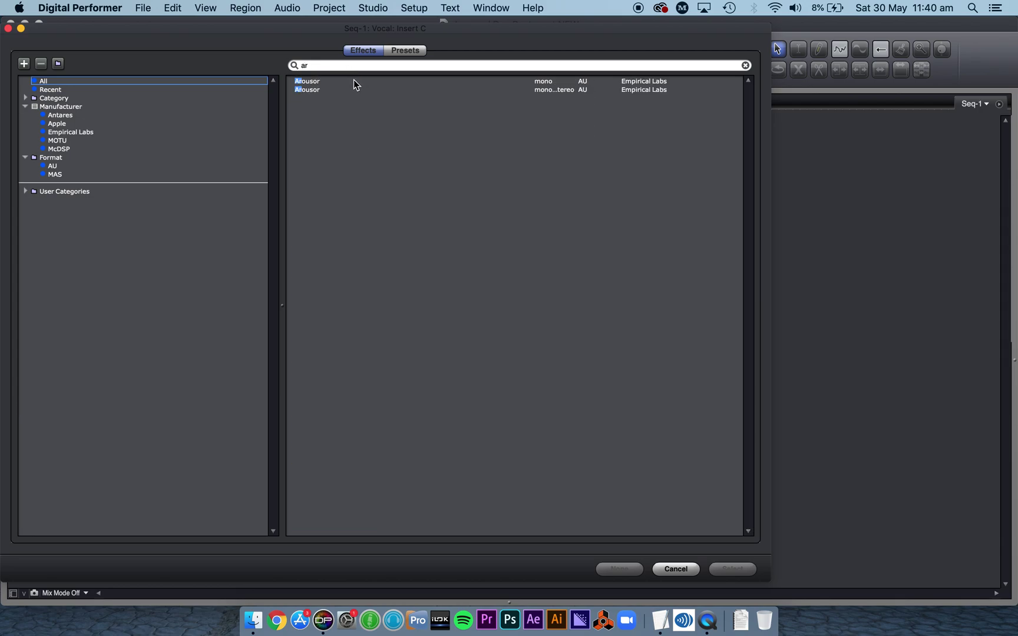
pyautogui.doubleClick(354, 80)
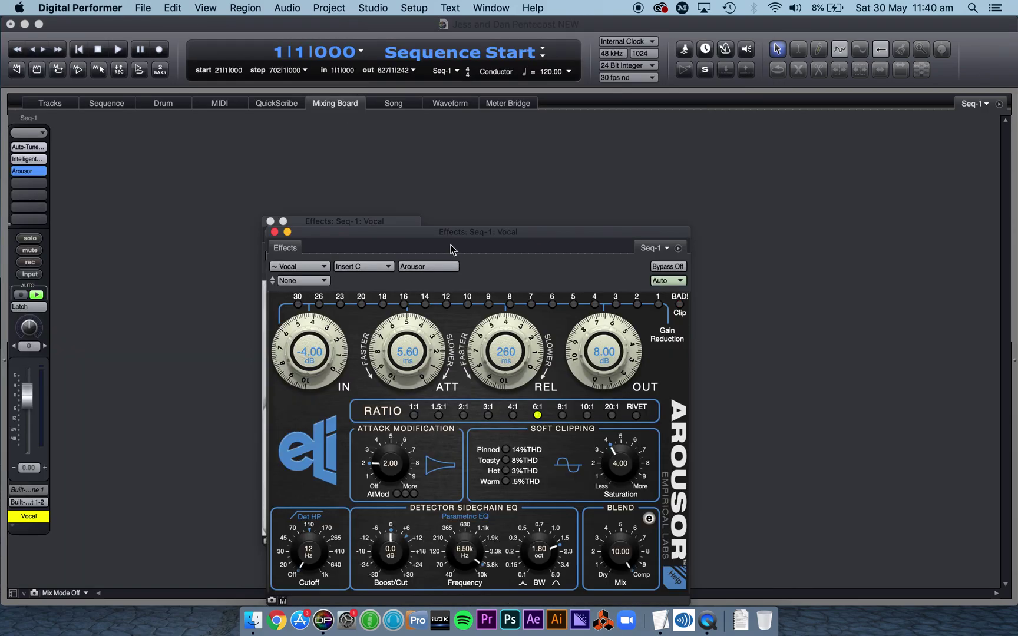
pyautogui.moveTo(442, 234); pyautogui.dragTo(436, 107)
# Set Arousor input to -7.70, lengthen attack and release, and load the Snare Crack Less Hat preset
pyautogui.moveTo(312, 208); pyautogui.dragTo(303, 234)
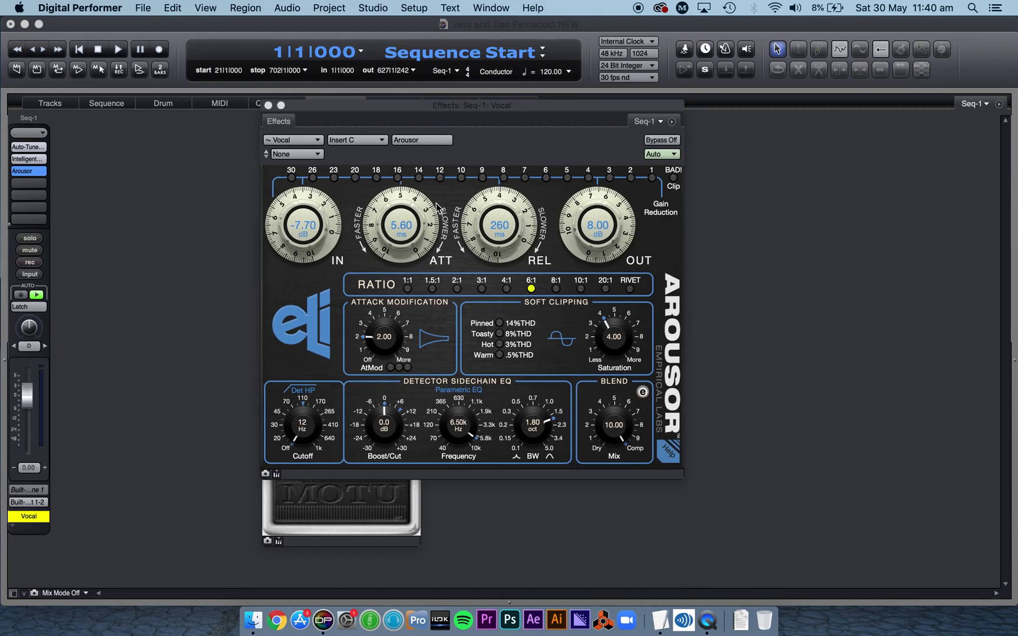
pyautogui.moveTo(415, 221); pyautogui.dragTo(420, 198)
pyautogui.moveTo(481, 213); pyautogui.dragTo(480, 203)
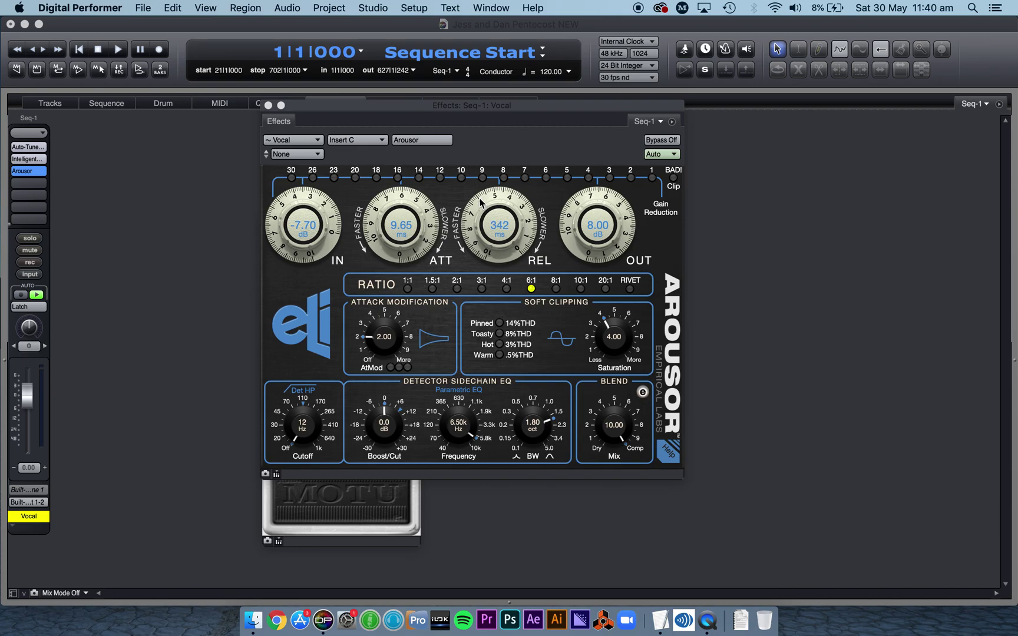
pyautogui.click(322, 156)
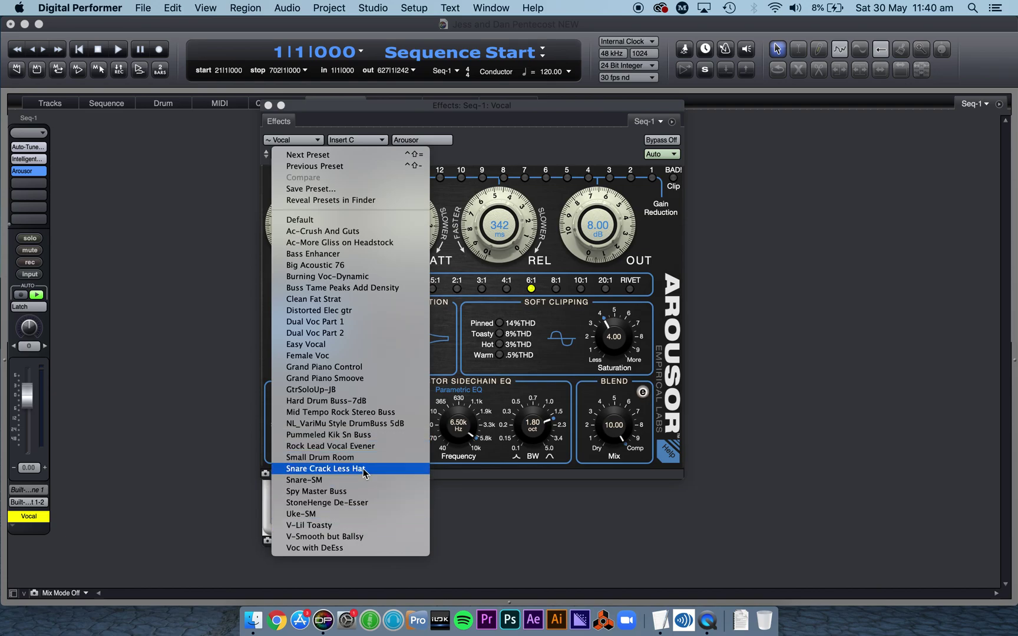
pyautogui.click(342, 469)
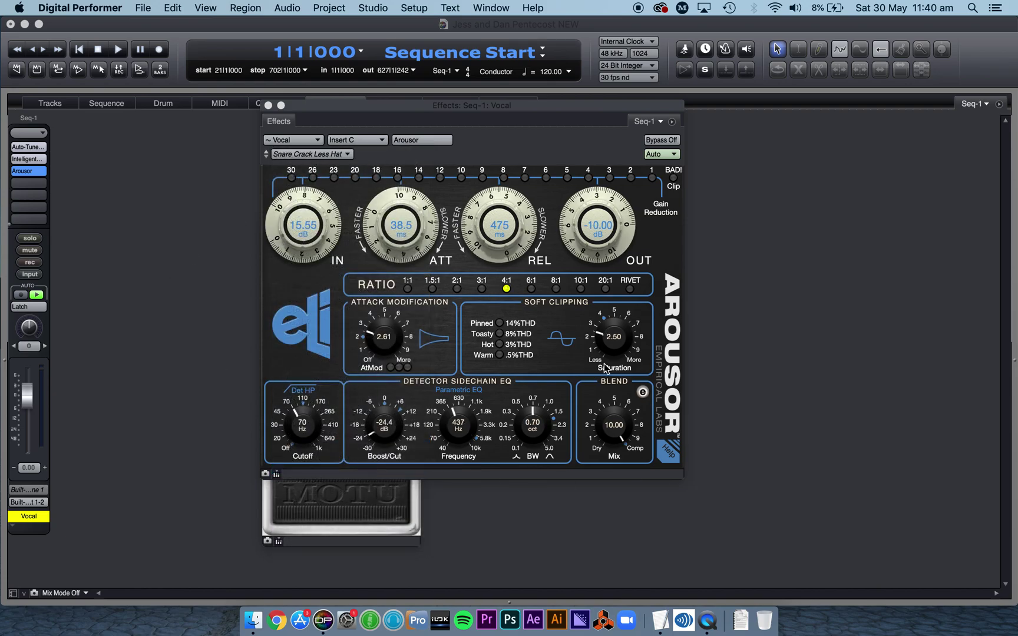
pyautogui.moveTo(318, 108); pyautogui.dragTo(319, 172)
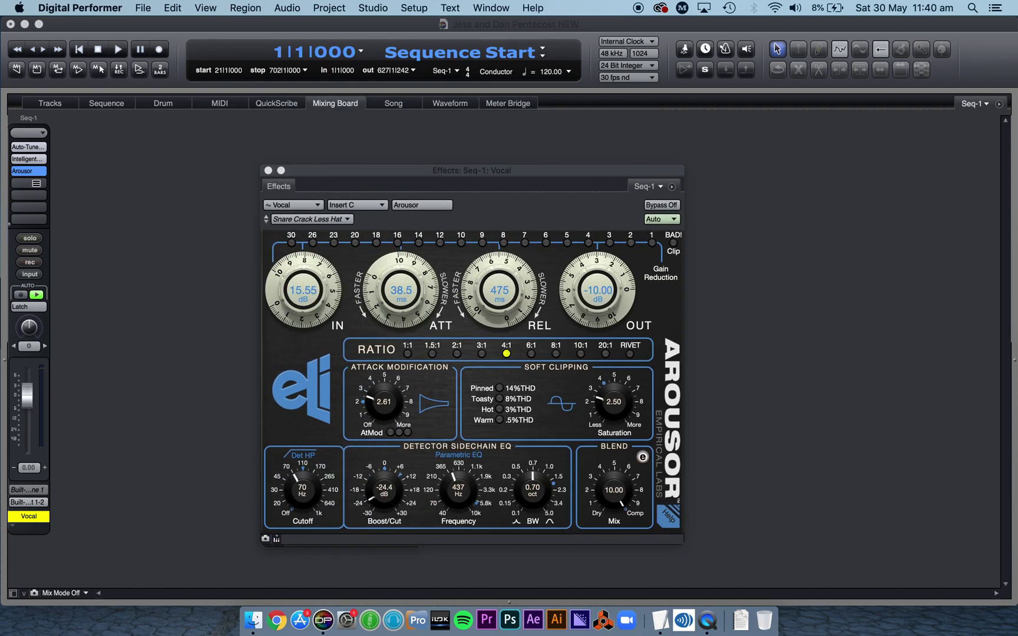
# Put MW Equalizer on Vocal insert D with the LF cut at slope 30 near 100 Hz
pyautogui.click(40, 187)
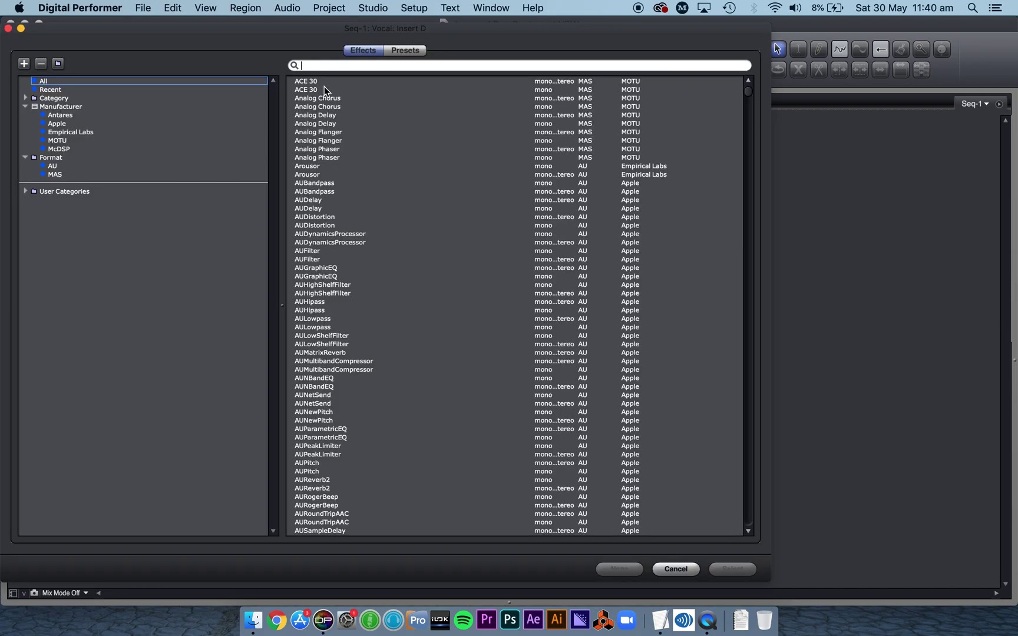
pyautogui.write('mw')
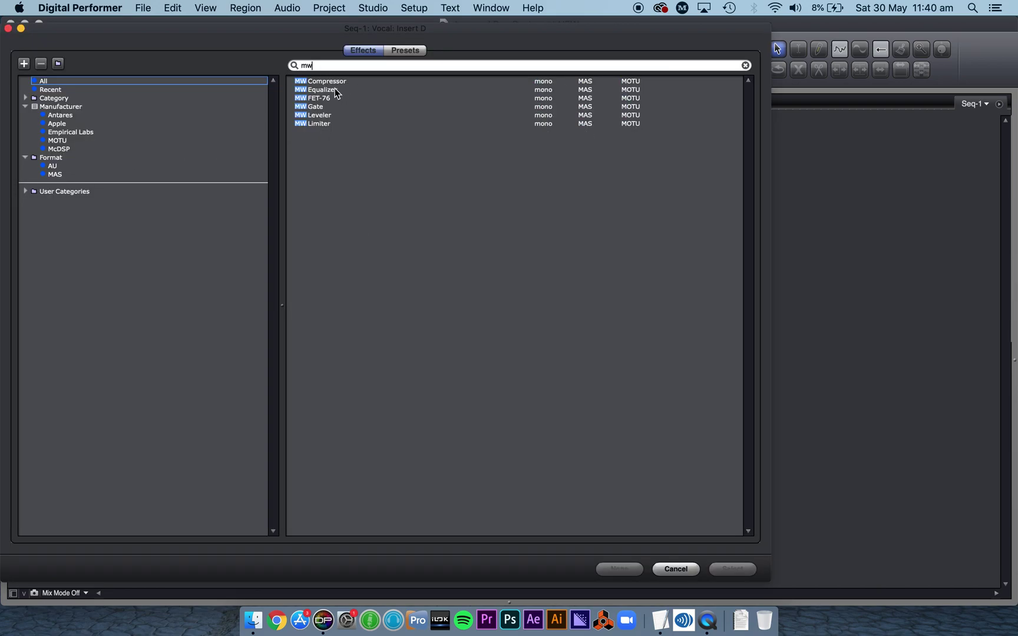
pyautogui.click(335, 90)
pyautogui.doubleClick(335, 90)
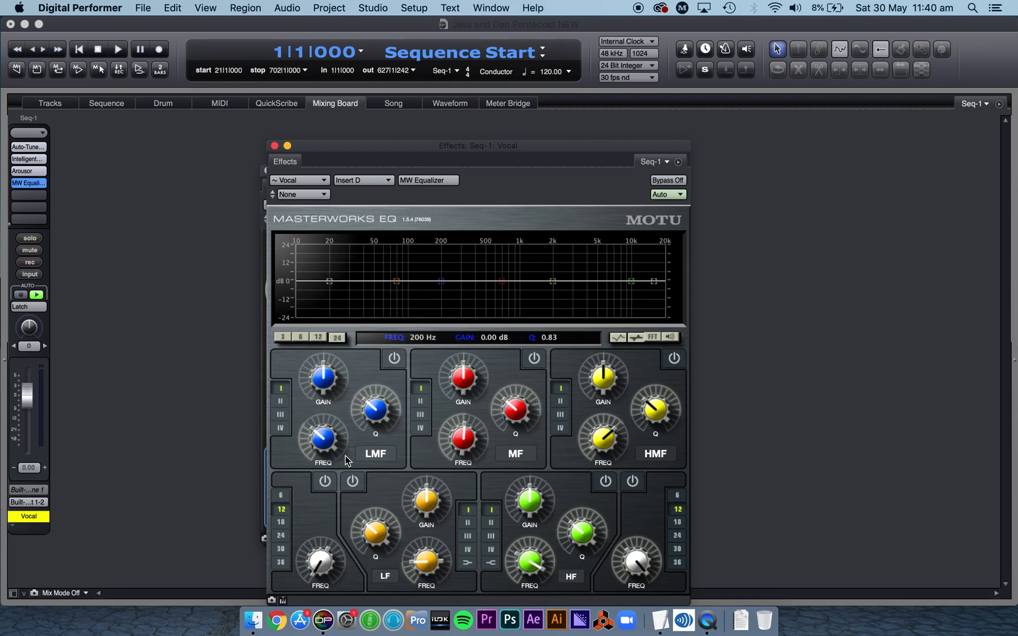
pyautogui.click(325, 482)
pyautogui.click(281, 549)
pyautogui.moveTo(315, 566); pyautogui.dragTo(300, 262)
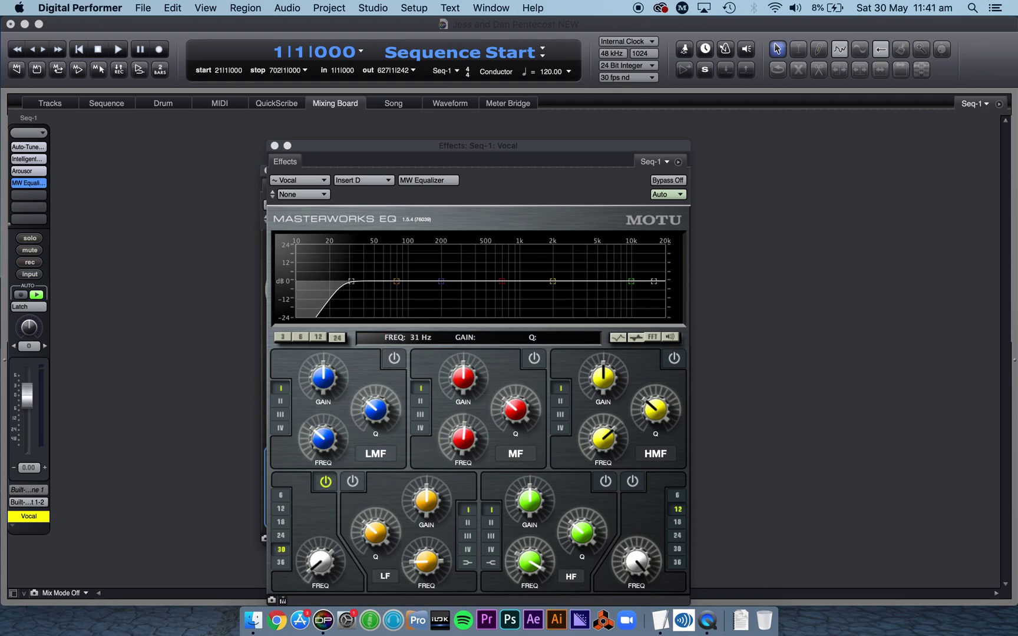
# Close the EQ, Arousor and Noise Gate windows and show the Vocal insert settings menu
pyautogui.click(275, 146)
pyautogui.click(269, 172)
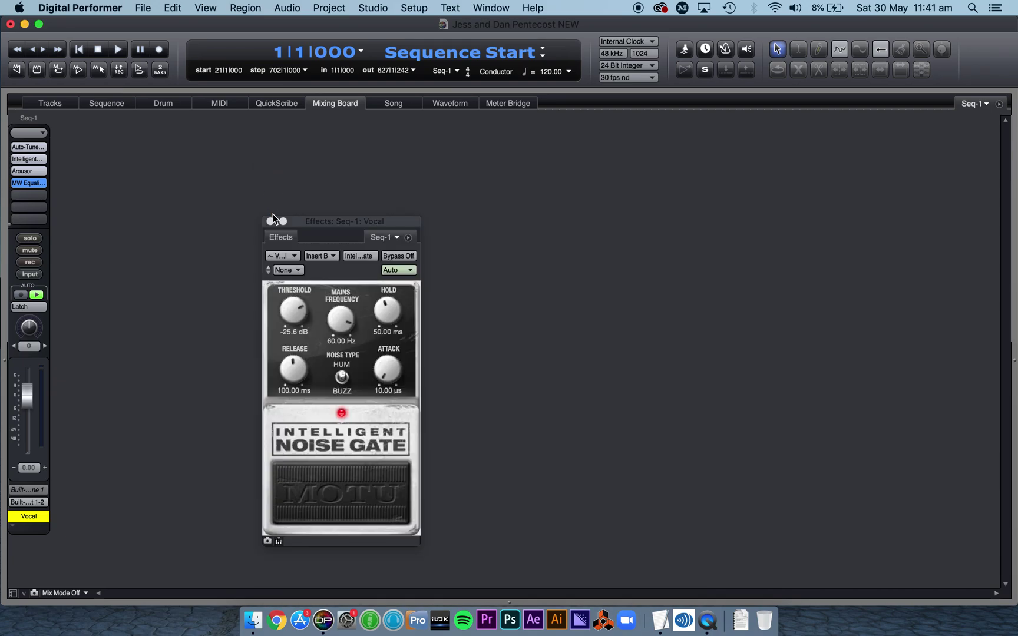
pyautogui.click(271, 219)
pyautogui.click(40, 134)
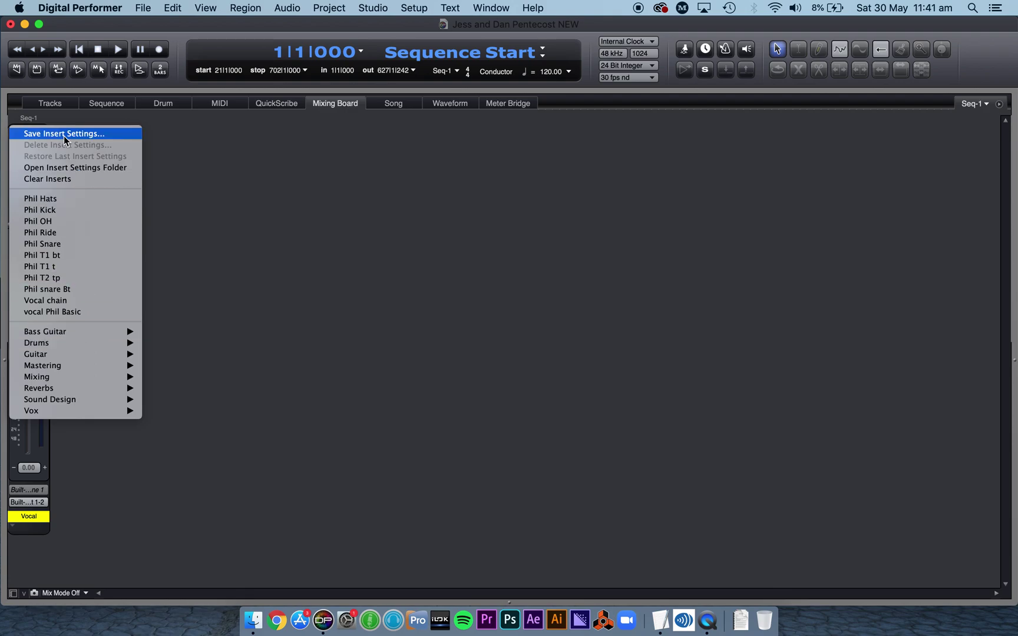
# Save the Vocal insert chain as 'Vocal chain', replacing the existing preset file
pyautogui.click(376, 187)
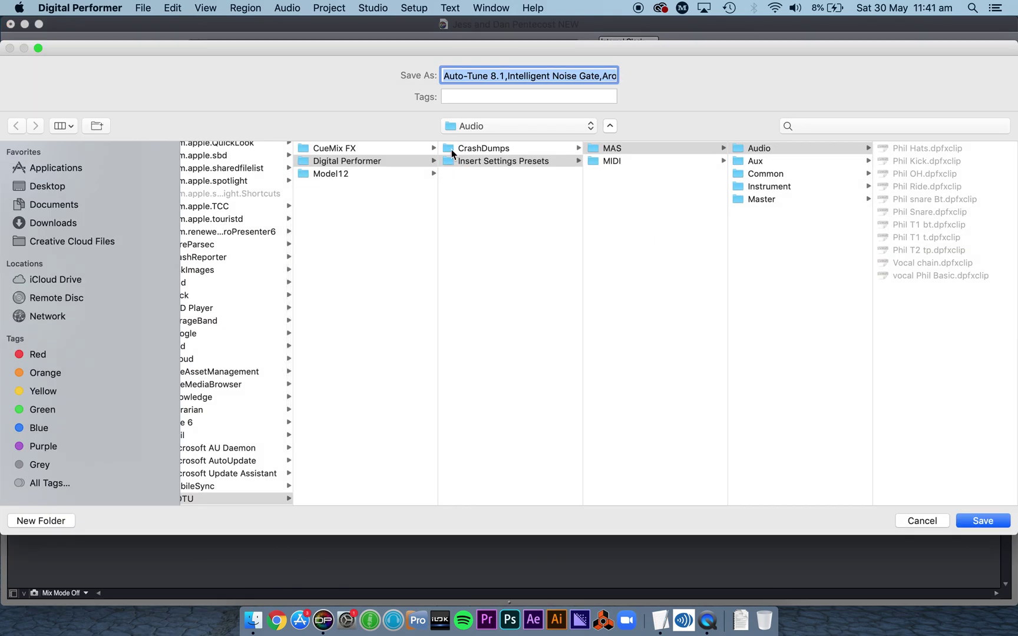
pyautogui.write('Vocal chain')
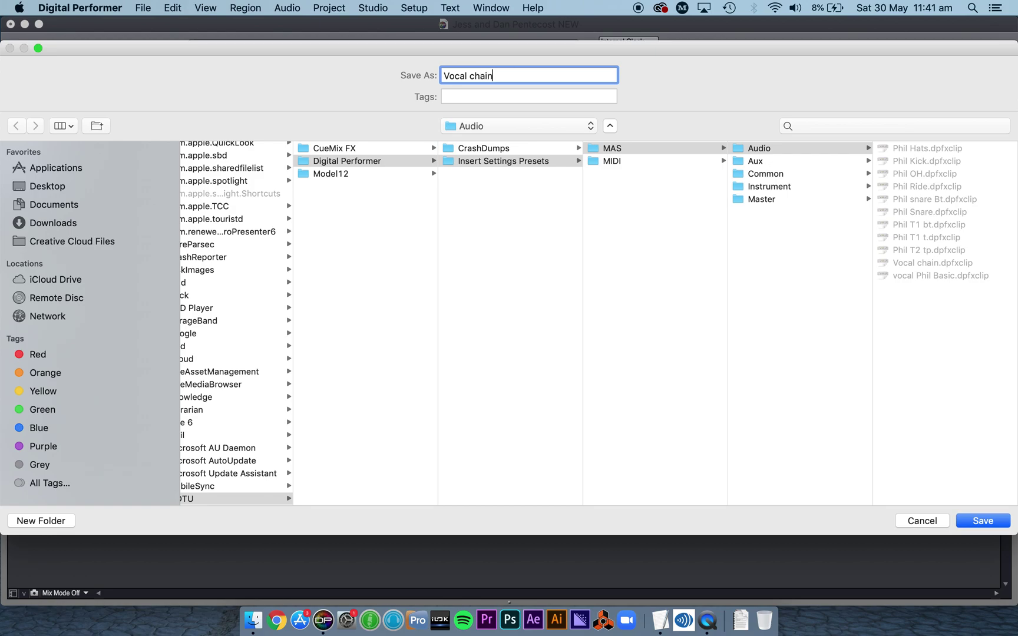
pyautogui.press('Return')
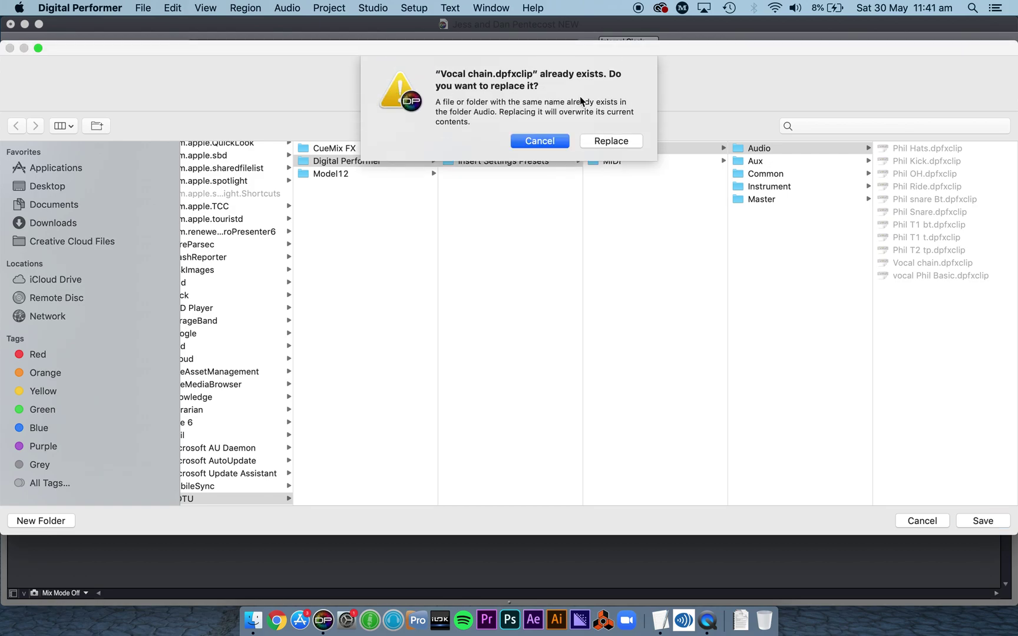
pyautogui.click(612, 141)
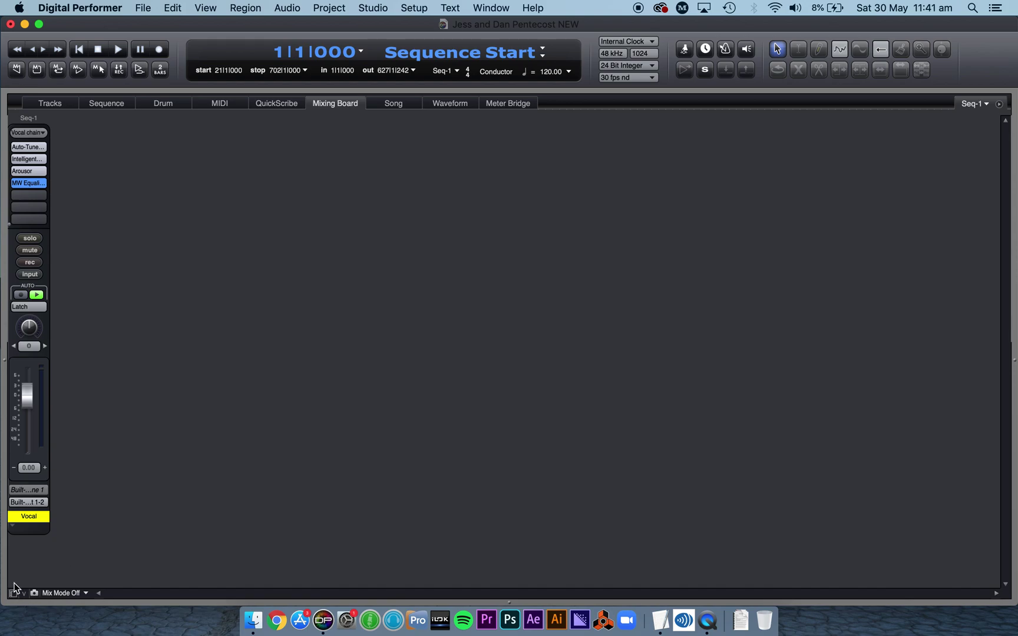
# Add the Reading Mono track to the mixing board via the Track Selector
pyautogui.click(60, 104)
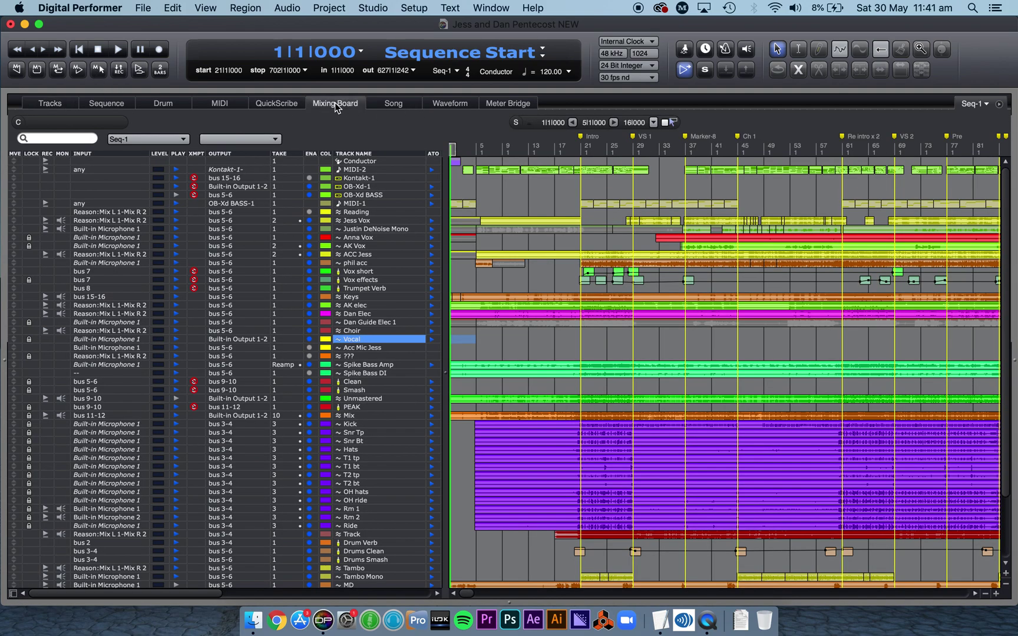
pyautogui.click(335, 103)
pyautogui.click(14, 594)
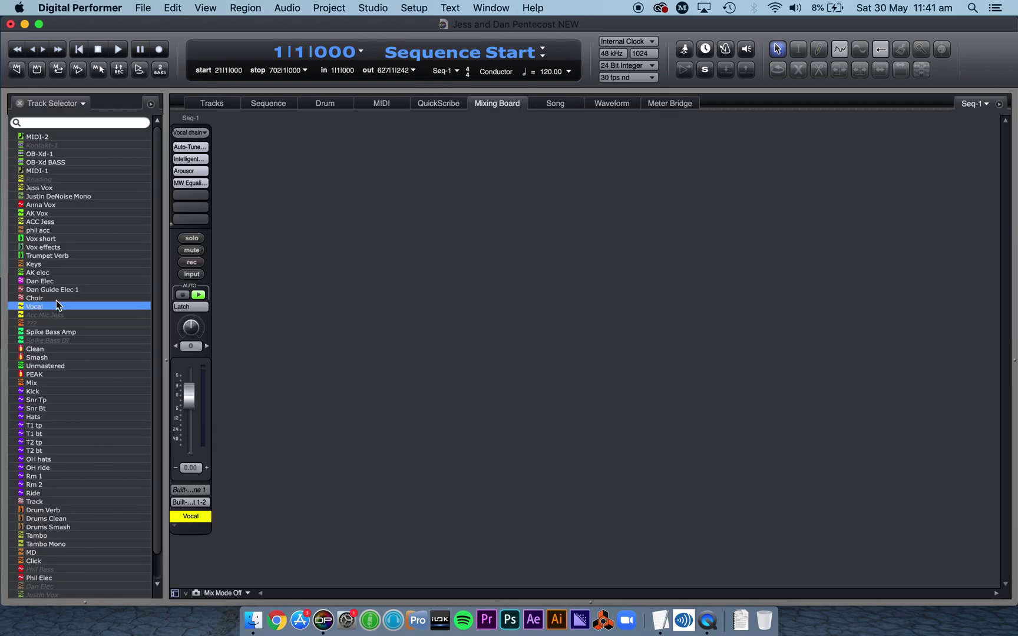
pyautogui.scroll(-3, 51, 493)
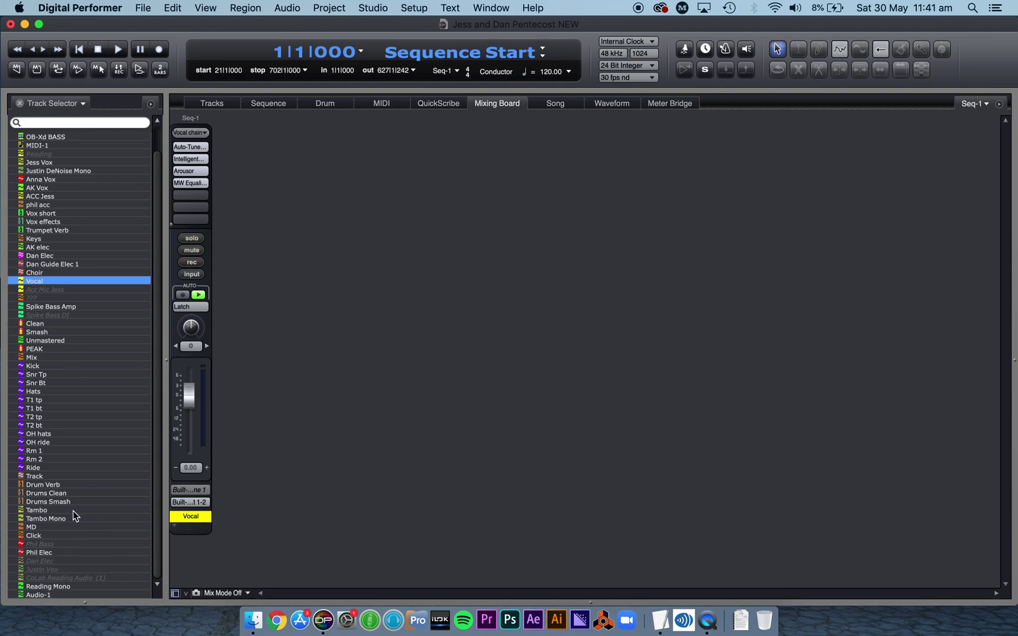
pyautogui.click(57, 587)
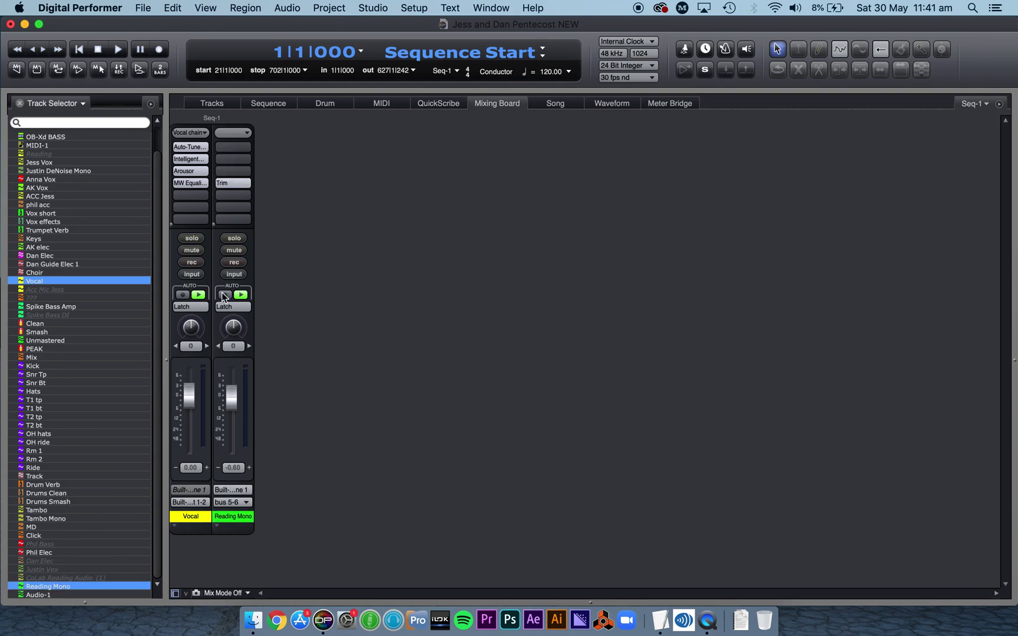
# Load the 'Vocal chain' insert preset onto Reading Mono and open its Auto-Tune for review
pyautogui.click(245, 135)
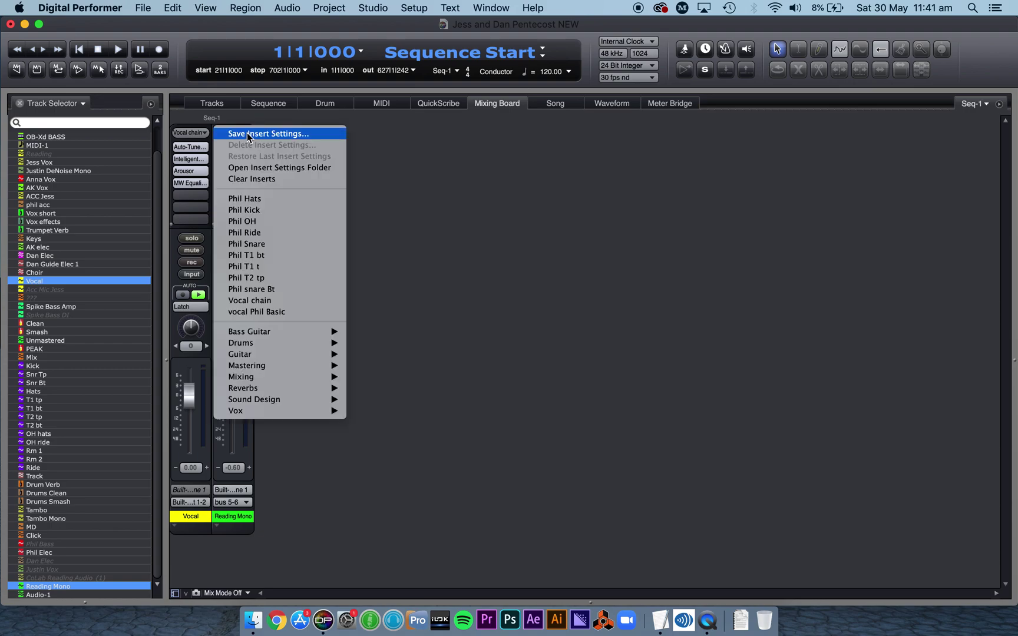
pyautogui.click(286, 303)
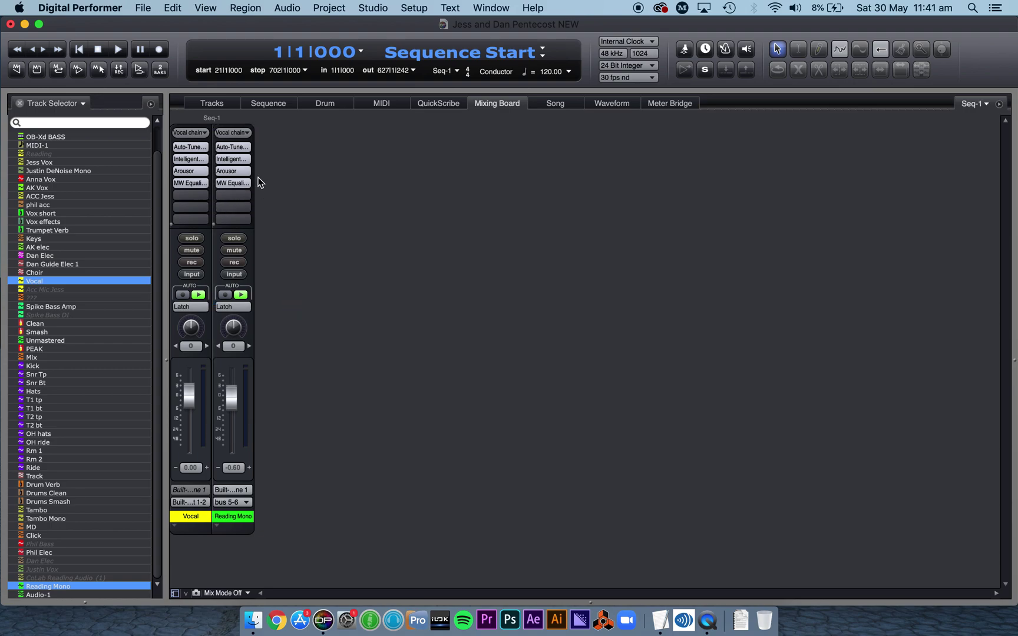
pyautogui.click(243, 147)
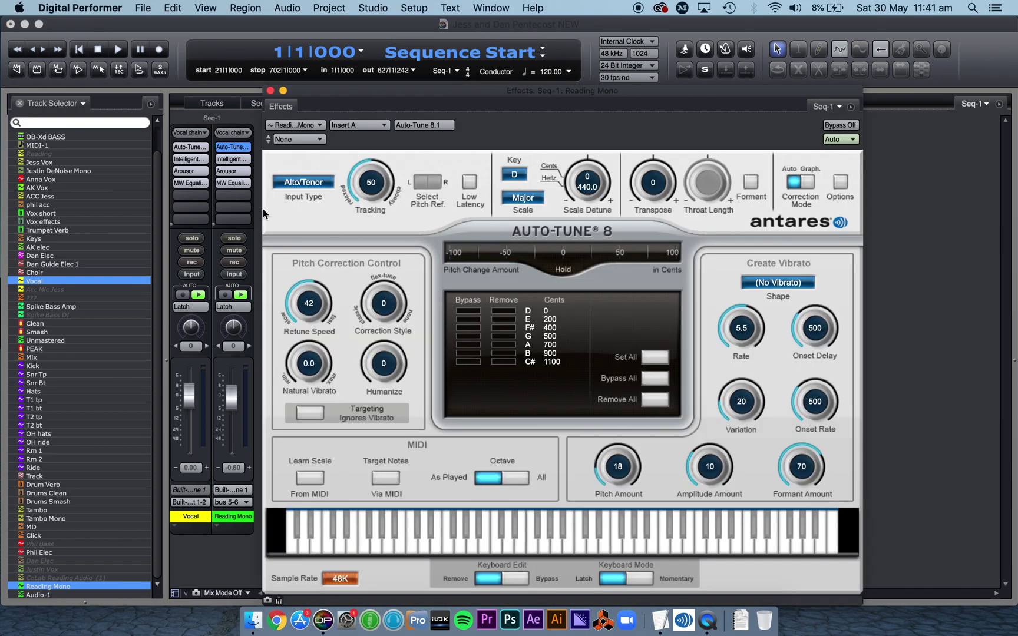
pyautogui.click(271, 91)
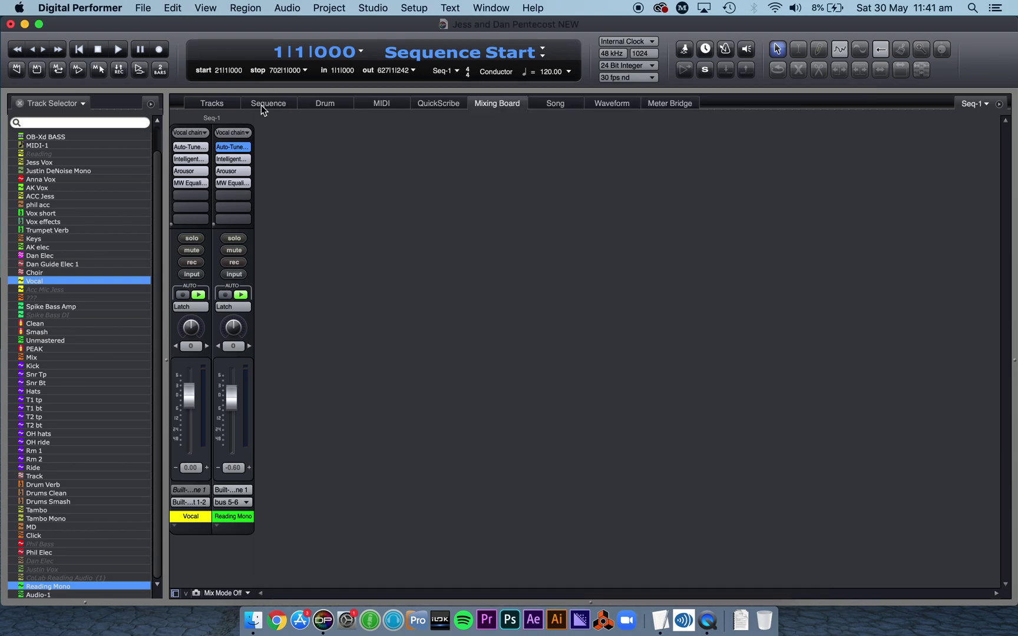
pyautogui.click(239, 172)
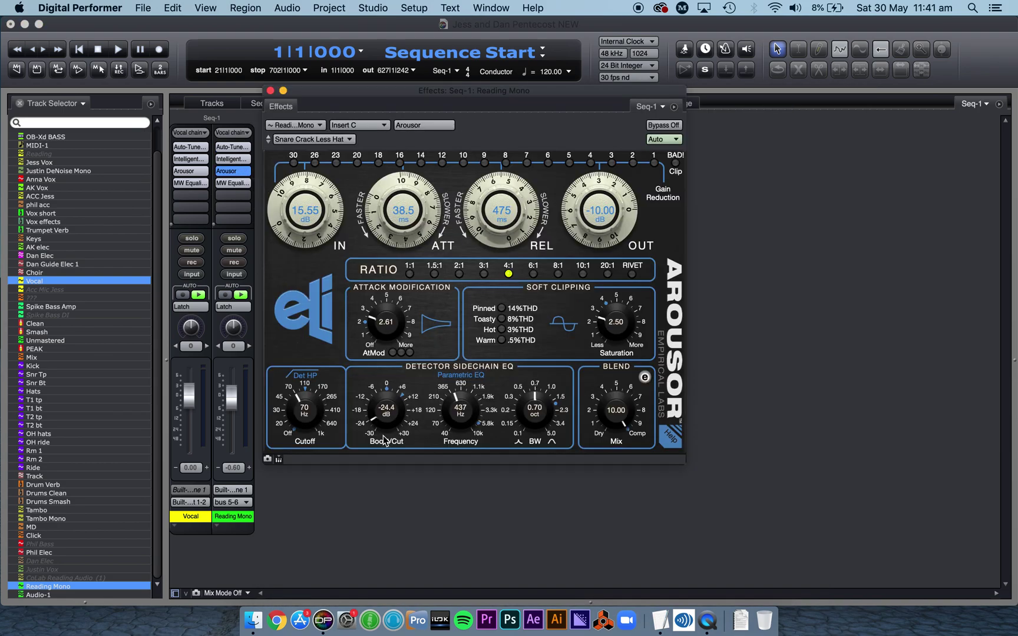
pyautogui.click(271, 91)
pyautogui.click(243, 184)
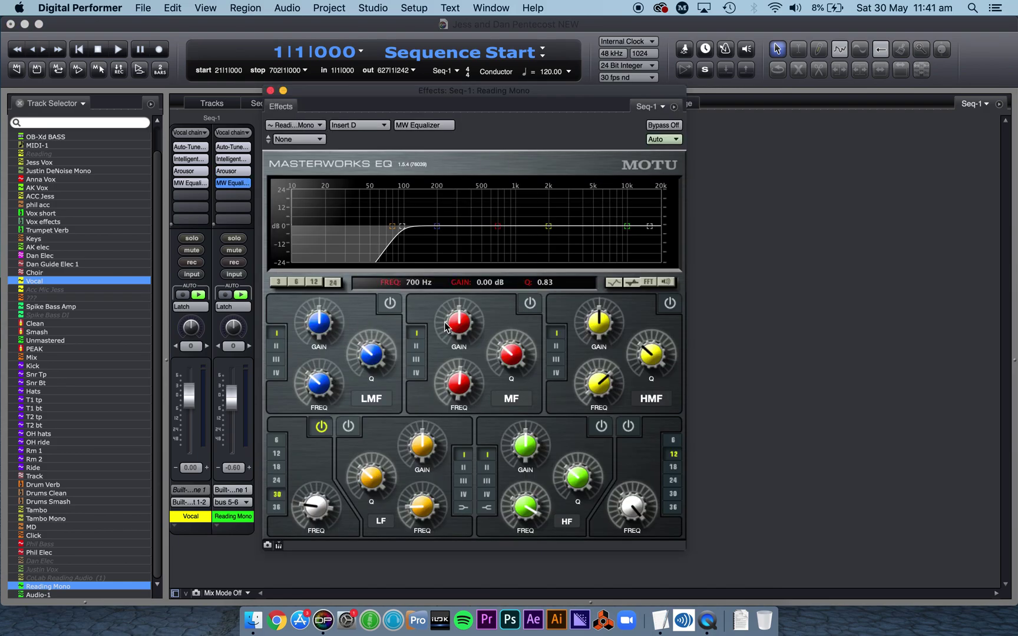
pyautogui.click(271, 92)
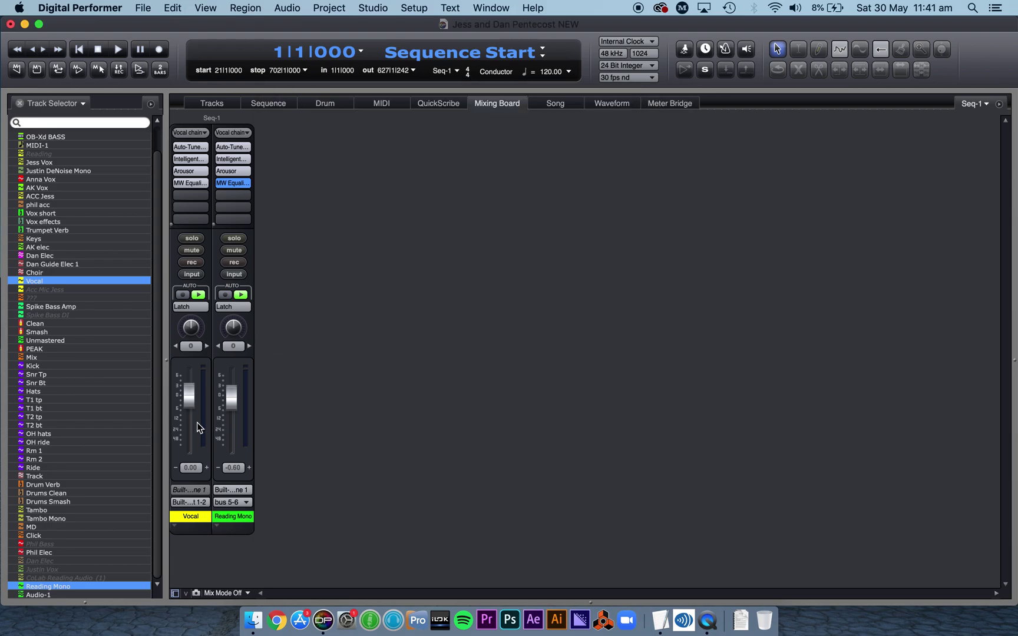
# Set the Reading Mono fader to -3.50 and dismiss its insert presets menu unchanged
pyautogui.moveTo(233, 404)
pyautogui.mouseDown()
pyautogui.moveTo(231, 386)
pyautogui.moveTo(232, 413)
pyautogui.mouseUp()
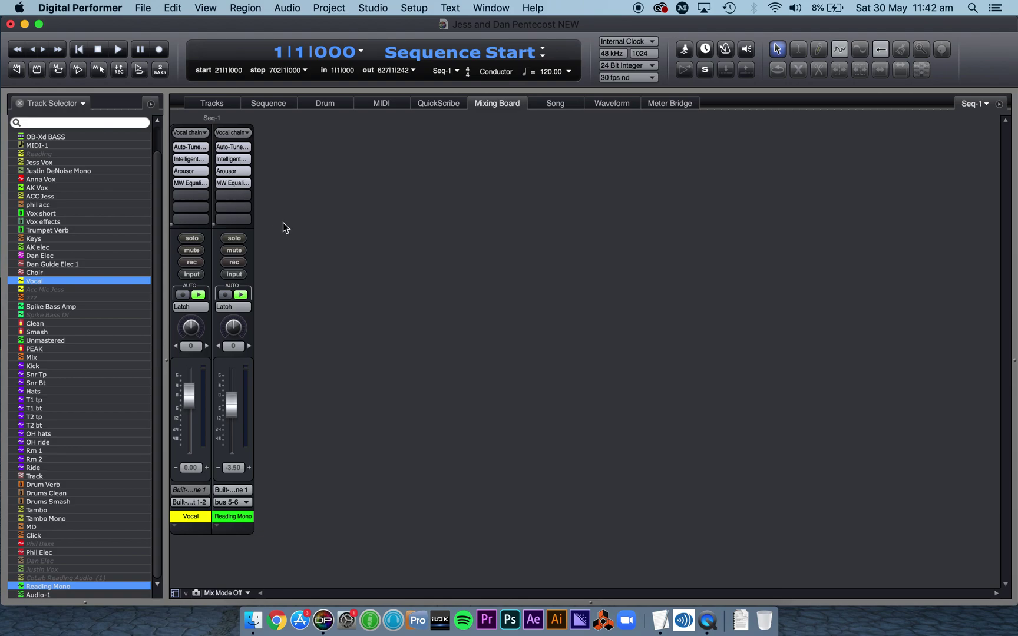
pyautogui.click(249, 133)
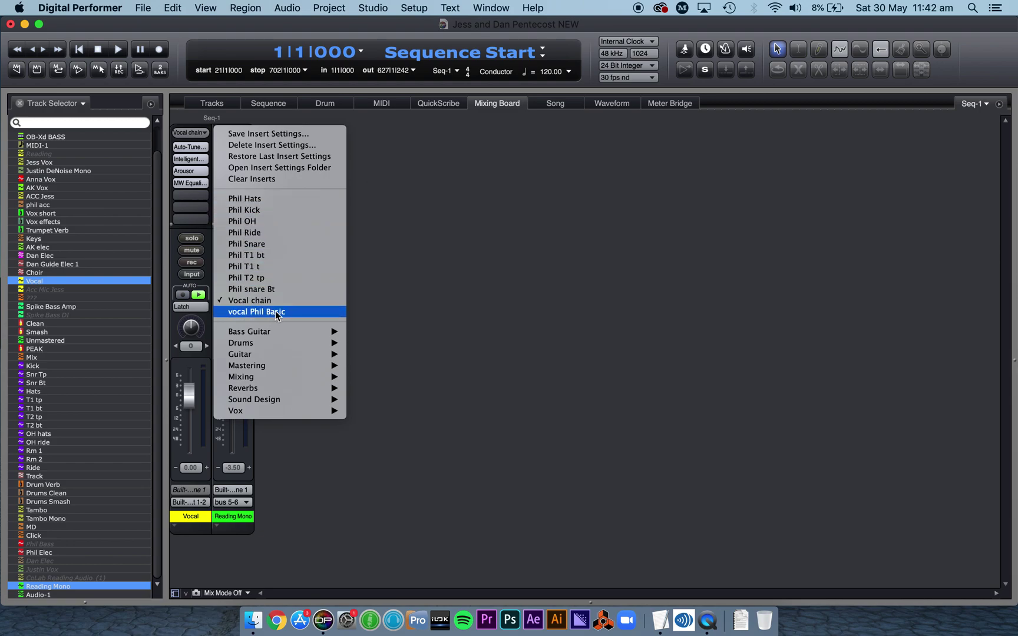
pyautogui.click(433, 204)
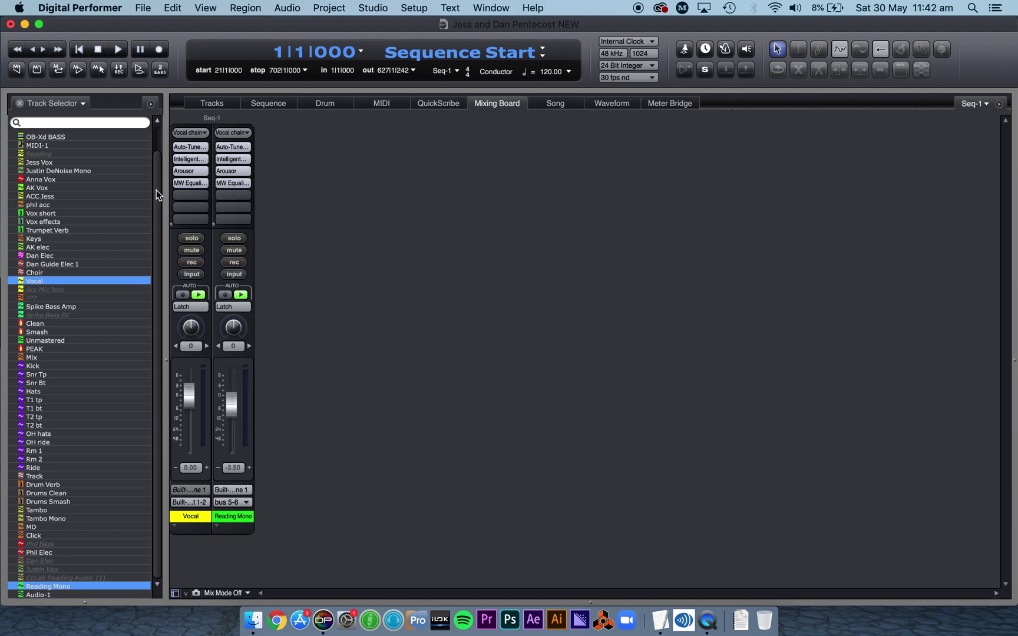
pyautogui.scroll(3, 156, 190)
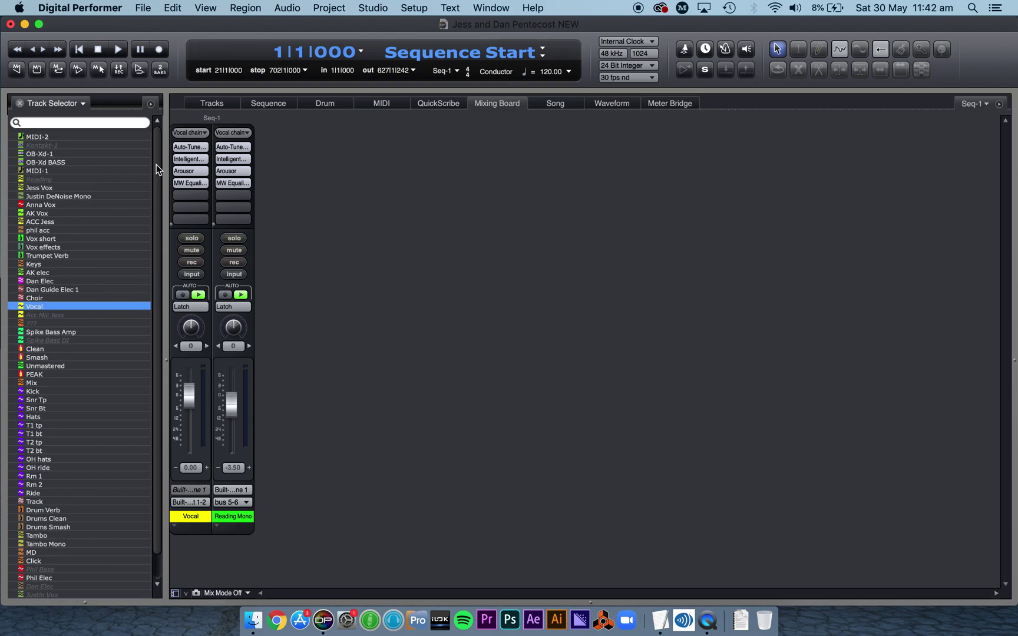
pyautogui.scroll(-1, 159, 175)
pyautogui.scroll(1, 158, 174)
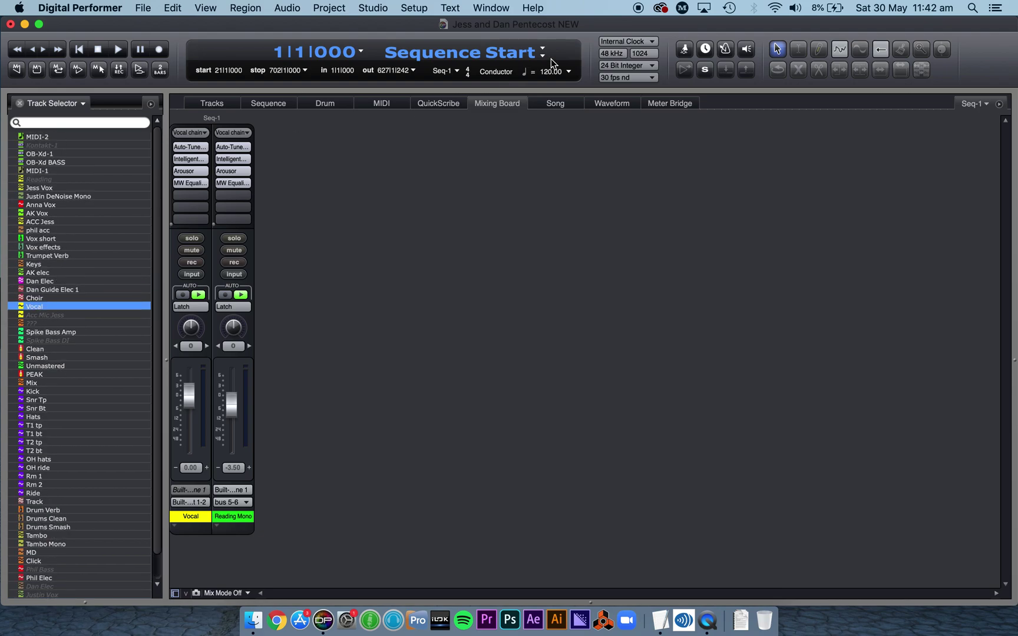